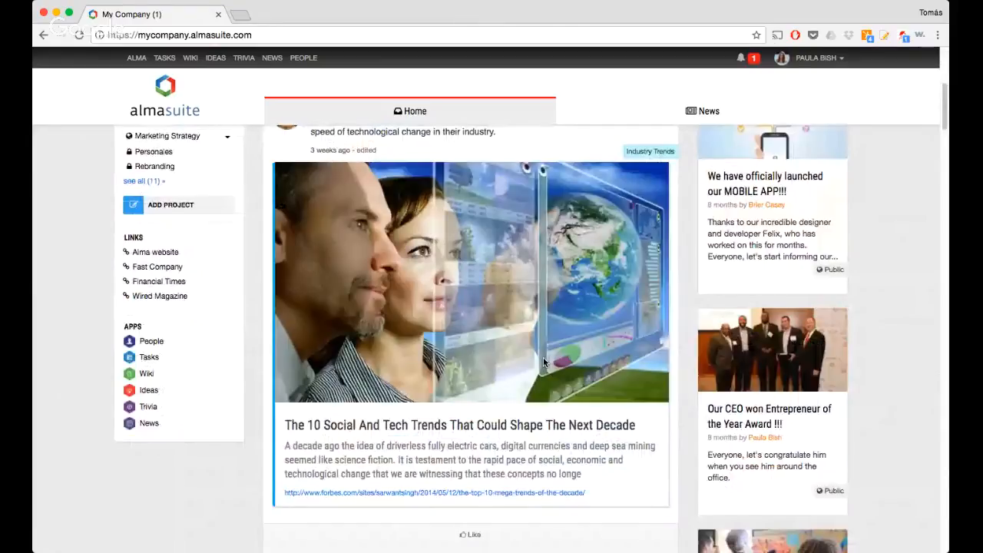
Look through the posts, game and new project announcements in the company home feed
scroll(544, 361, down, 3)
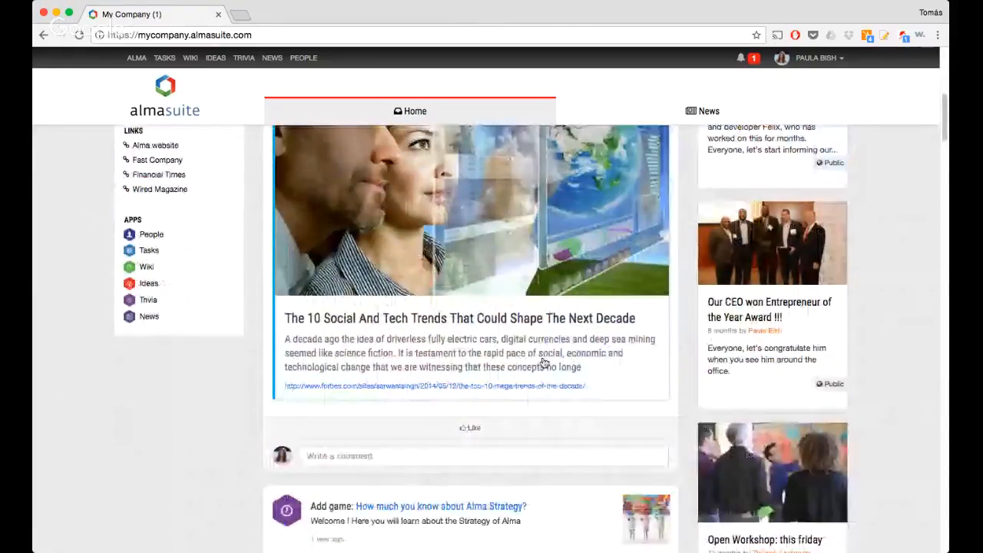
scroll(581, 345, up, 2)
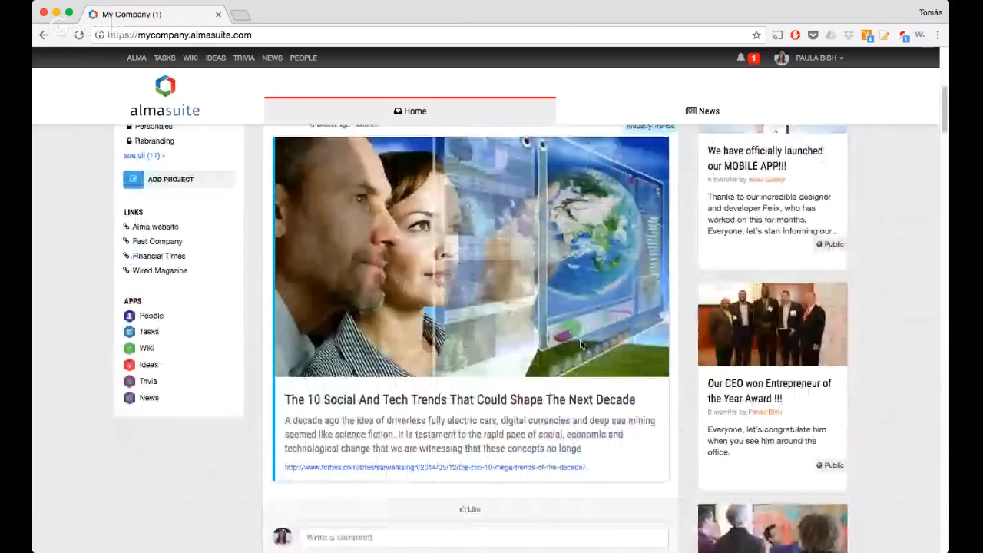
scroll(581, 345, up, 4)
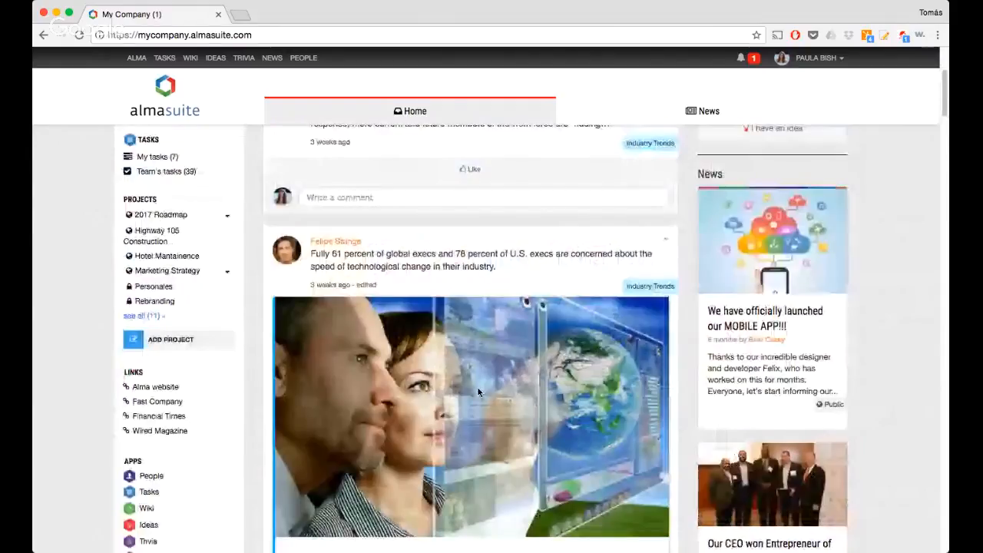
scroll(431, 287, down, 10)
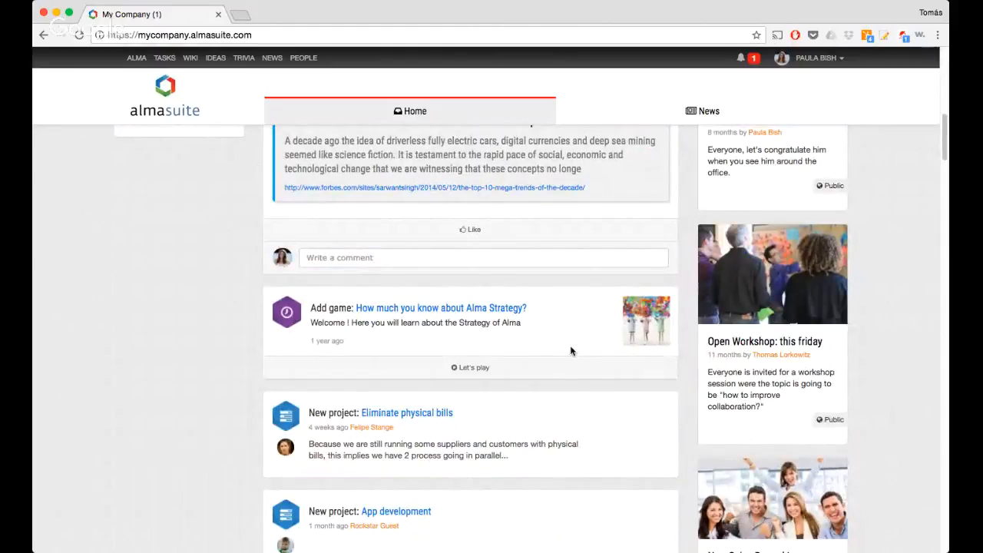
scroll(571, 351, down, 3)
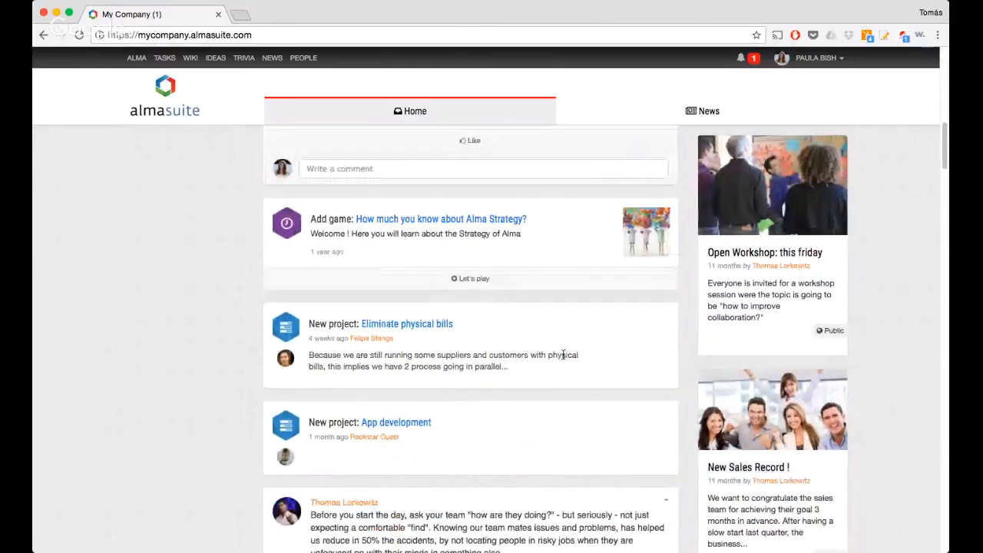
scroll(384, 417, down, 6)
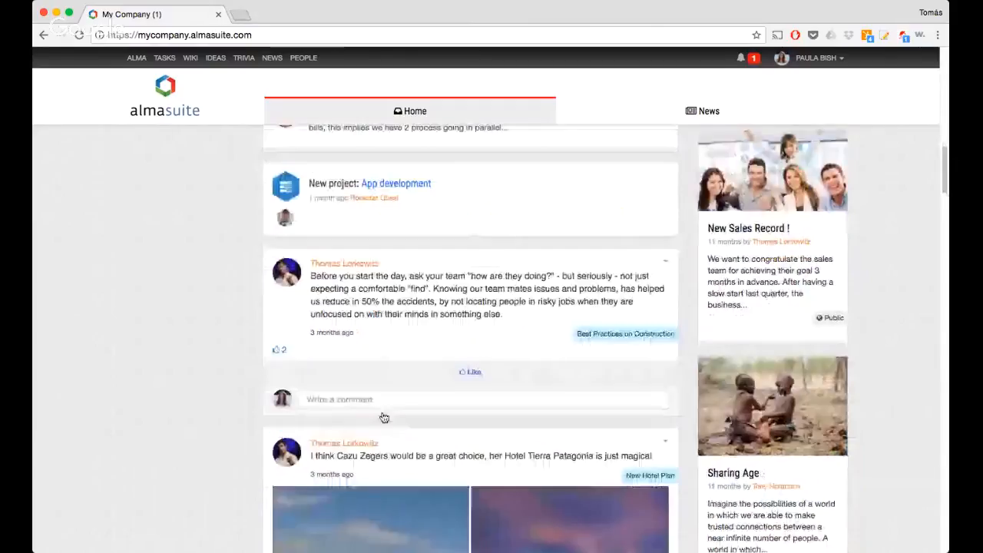
scroll(444, 339, down, 7)
scroll(444, 339, down, 9)
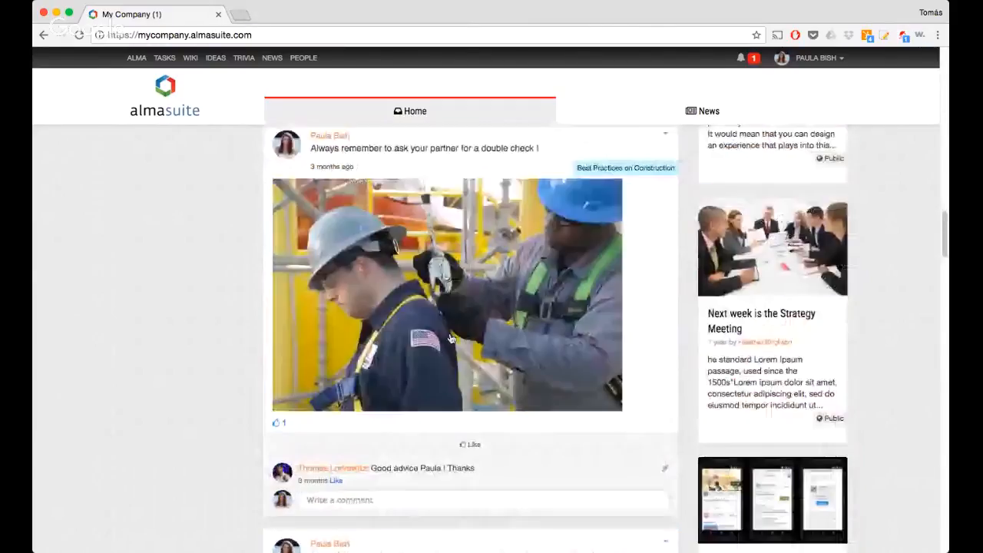
scroll(452, 339, up, 8)
scroll(450, 333, down, 11)
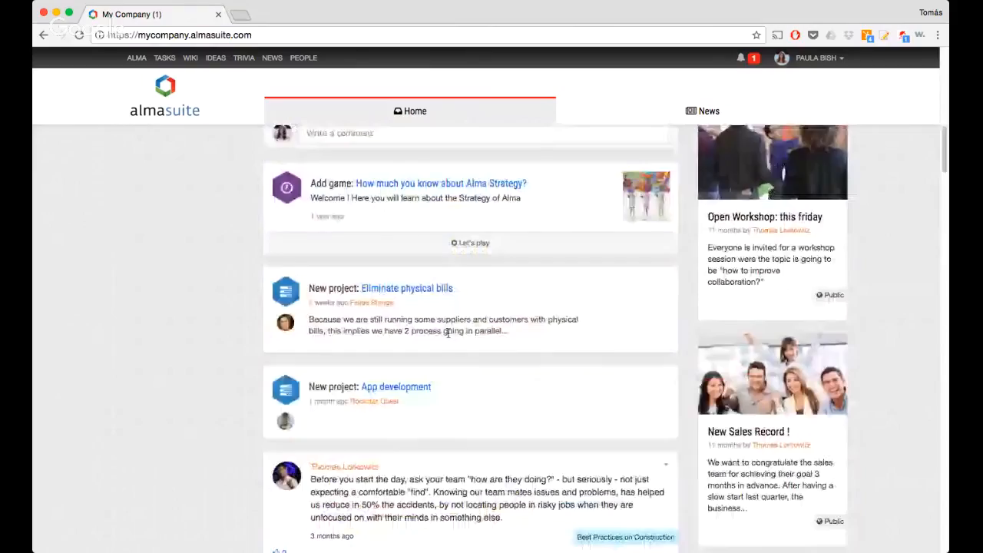
scroll(448, 332, up, 10)
scroll(673, 265, up, 3)
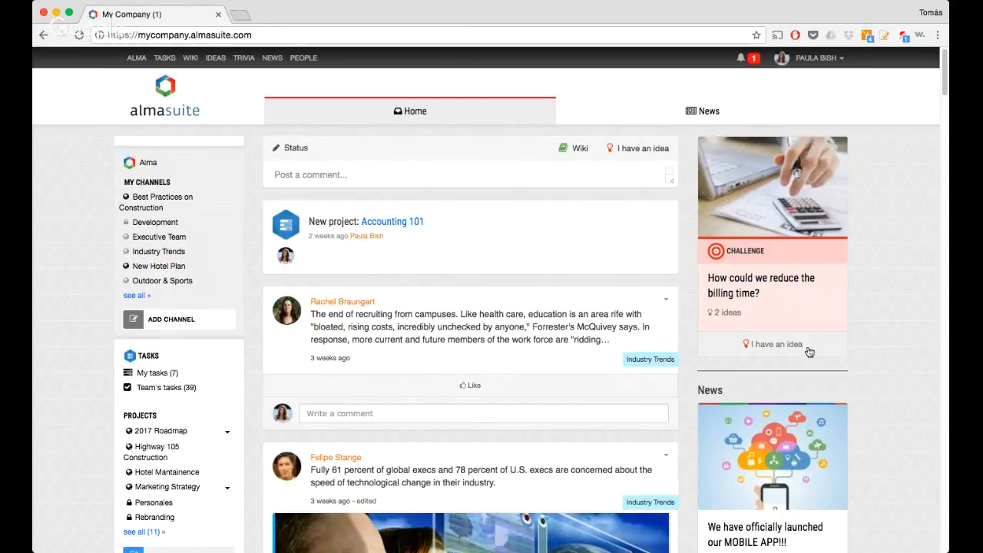
Look over the company news items beside the home feed
scroll(809, 352, down, 3)
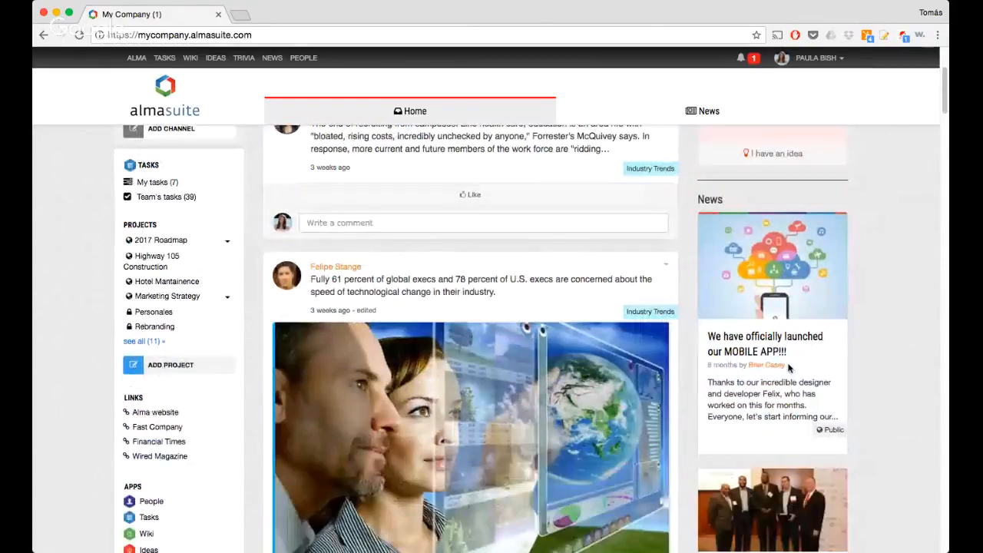
scroll(785, 376, down, 2)
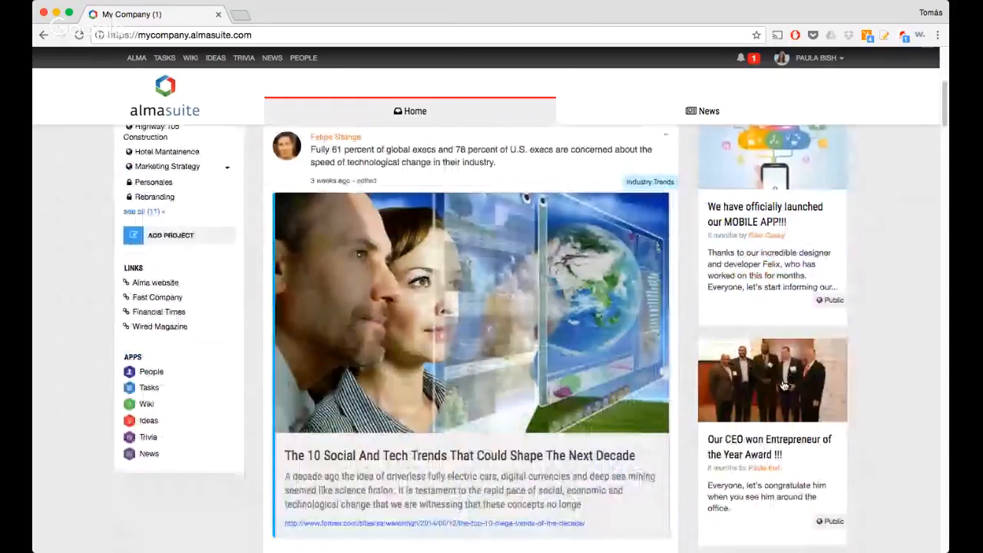
scroll(784, 386, up, 2)
scroll(777, 382, up, 4)
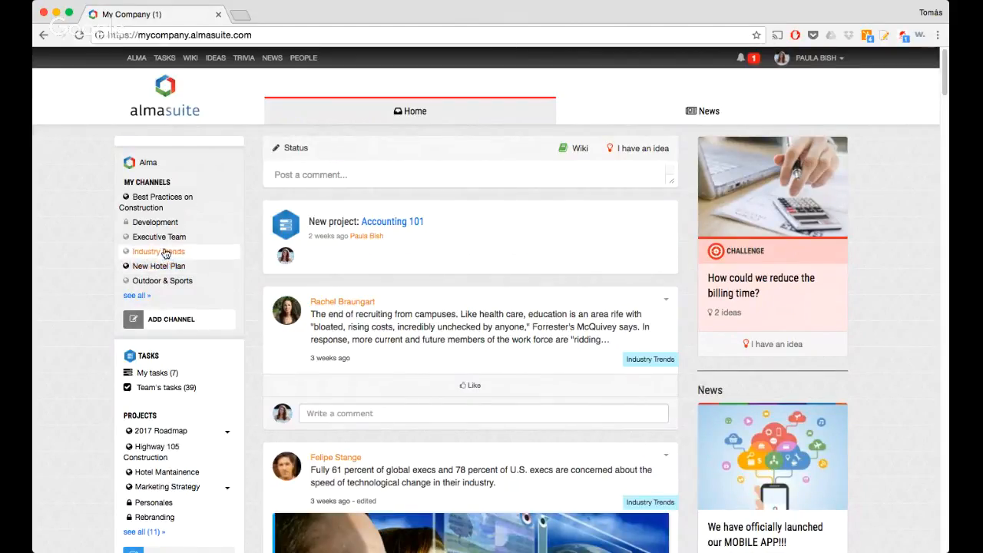
Look over the channels, tasks, projects, links and apps listed alongside the home feed
scroll(176, 246, down, 3)
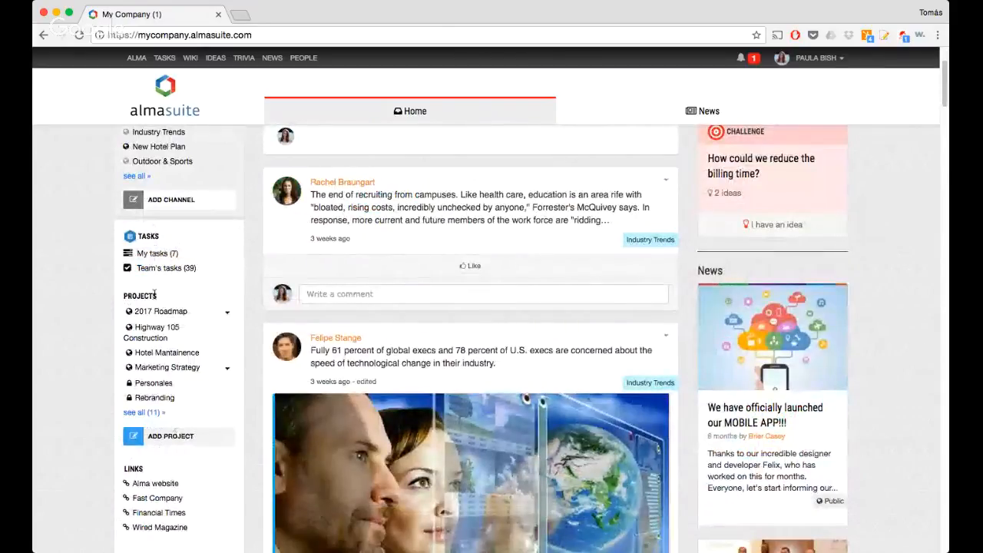
click(149, 255)
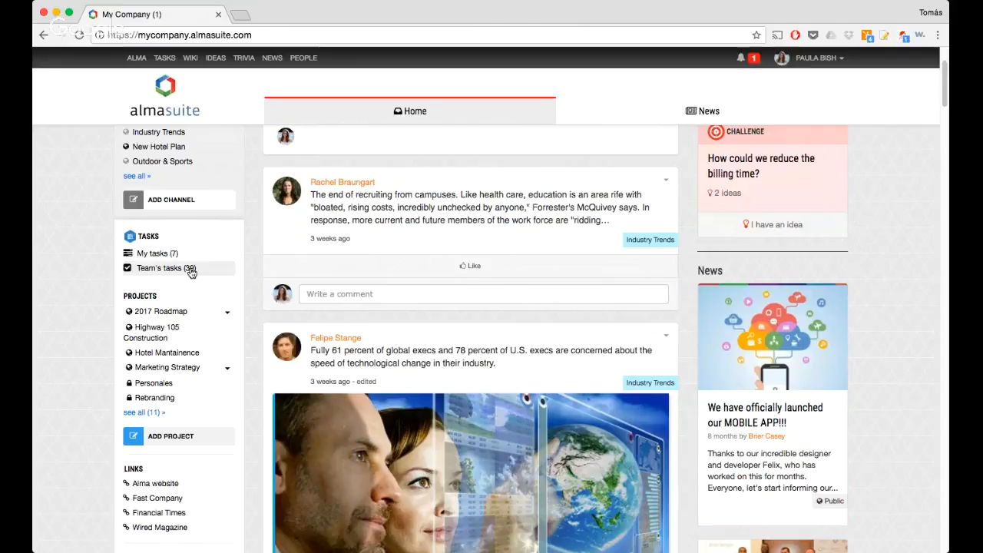
scroll(188, 279, down, 1)
scroll(186, 284, down, 4)
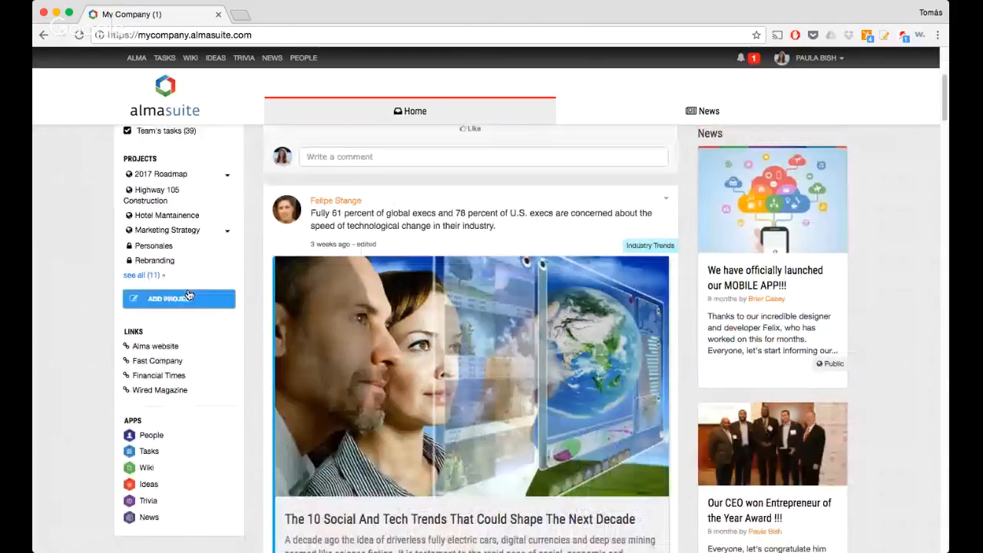
scroll(165, 349, down, 1)
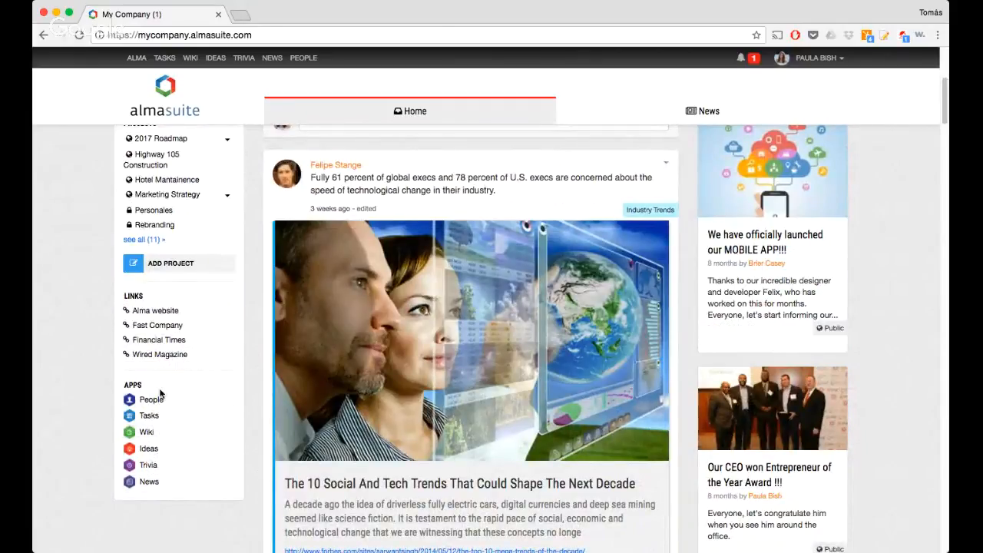
scroll(160, 393, up, 3)
scroll(160, 396, up, 6)
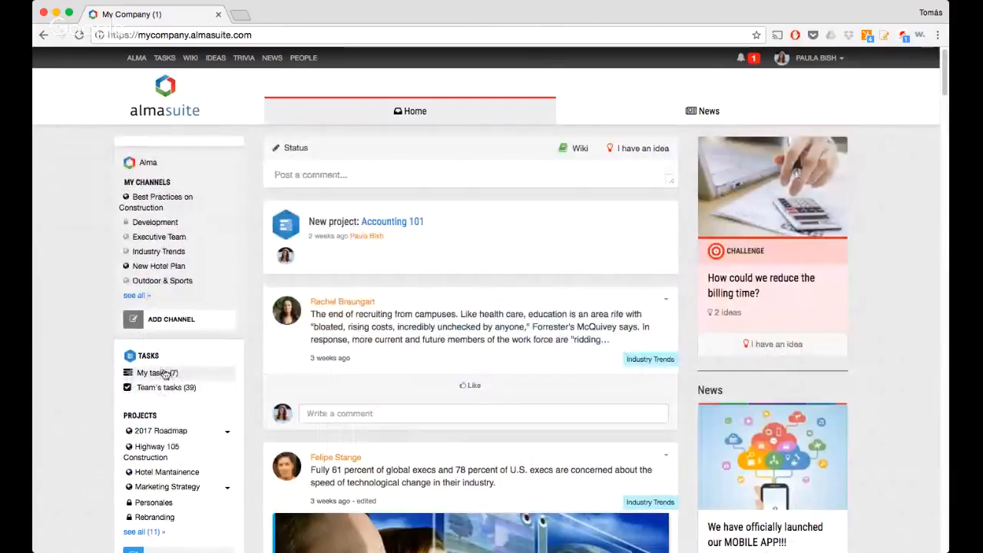
Open the team's tasks and look through the list of active tasks across all projects
click(172, 390)
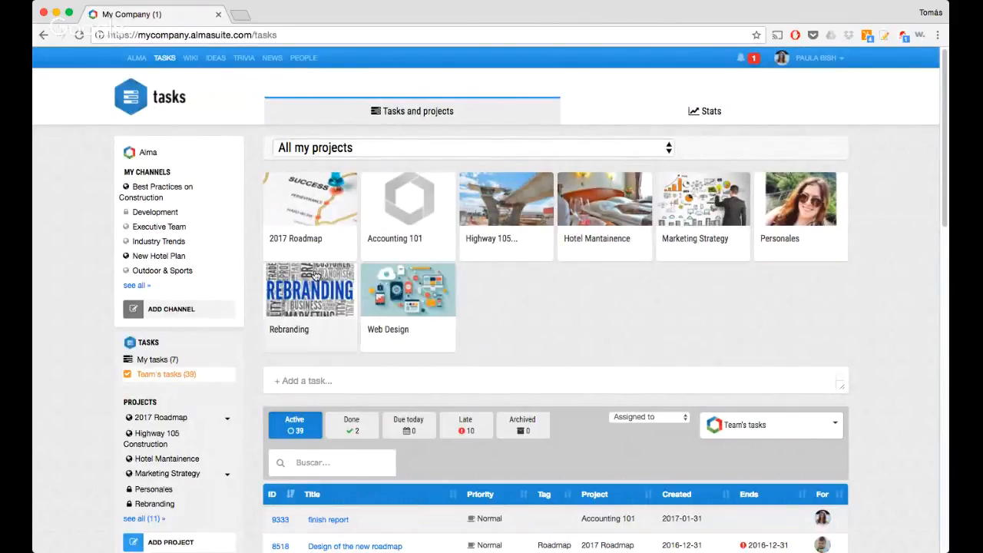
scroll(739, 281, down, 3)
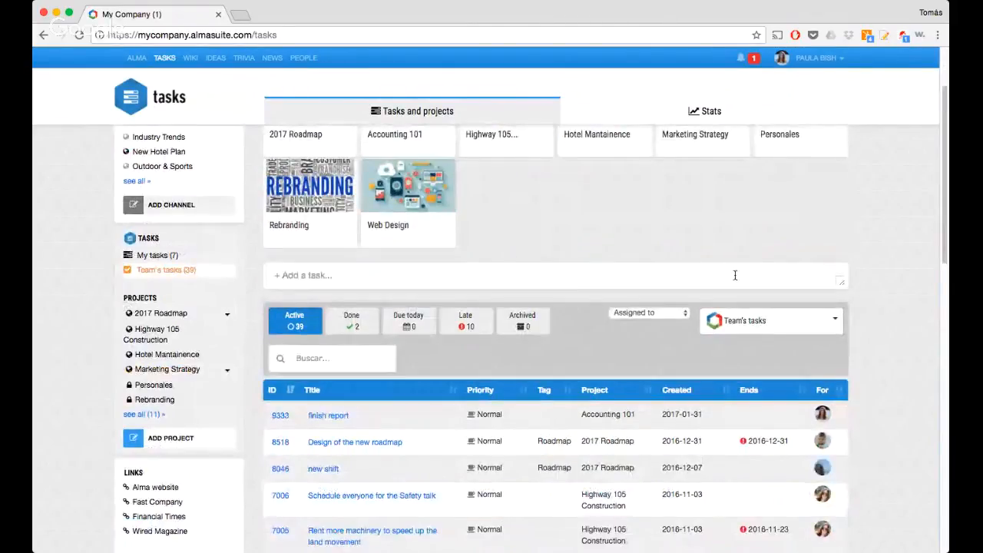
scroll(735, 275, down, 4)
scroll(408, 299, down, 4)
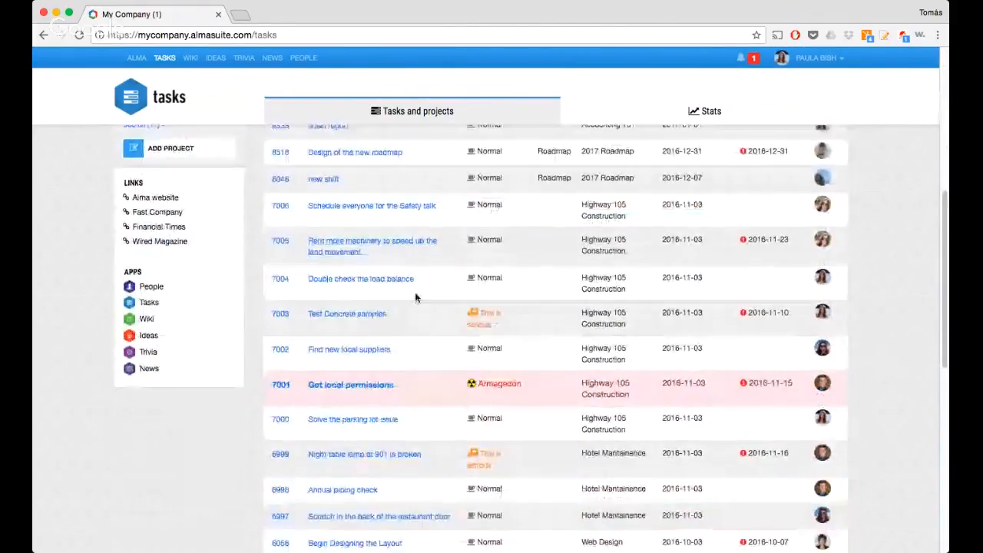
scroll(416, 297, down, 5)
scroll(415, 295, up, 3)
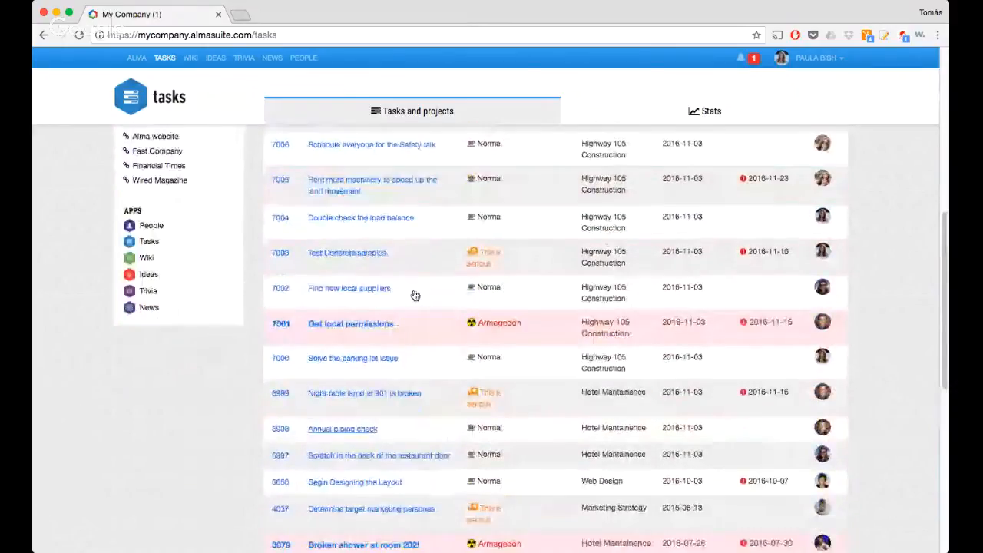
scroll(413, 292, up, 6)
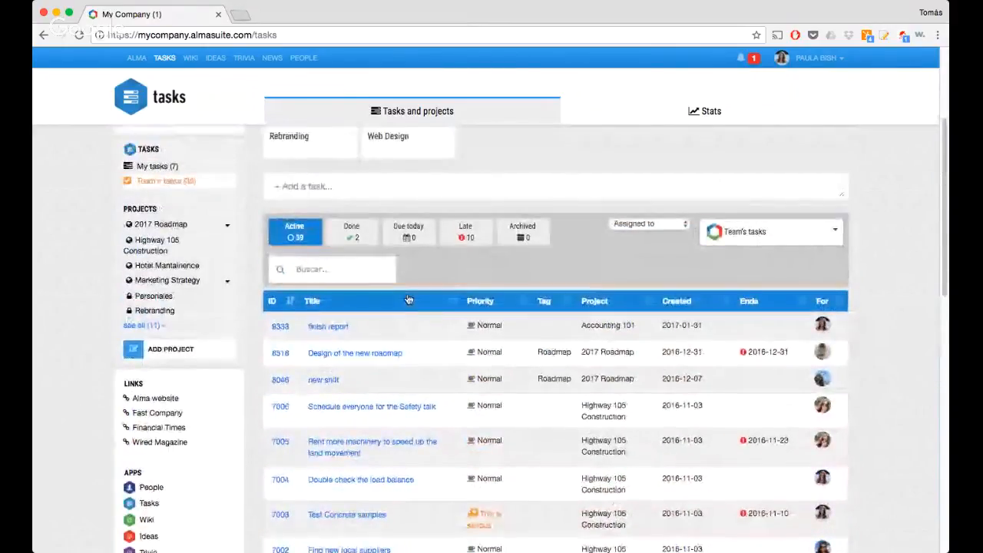
scroll(452, 346, down, 3)
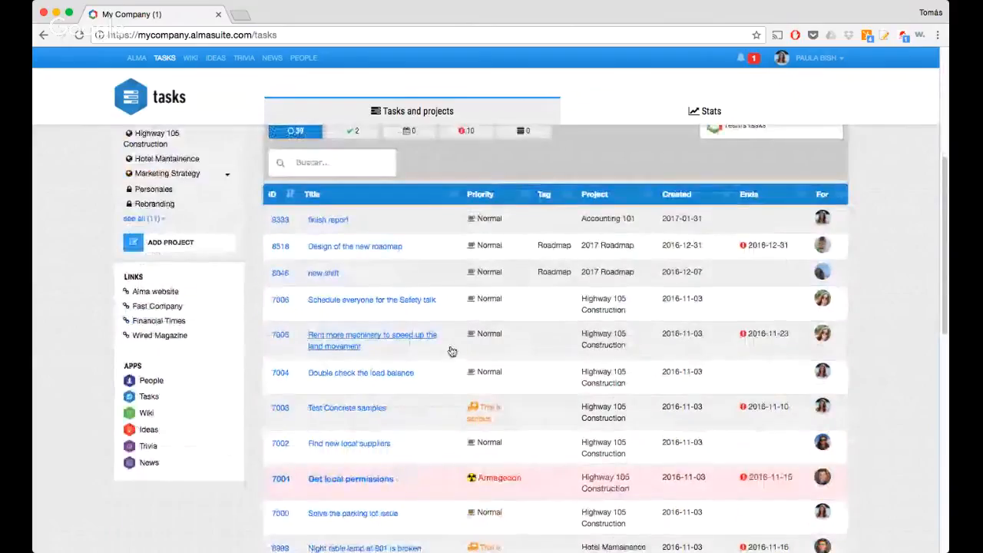
Open the "Get local permissions" task, review its details, history and reply options, and close it
click(346, 479)
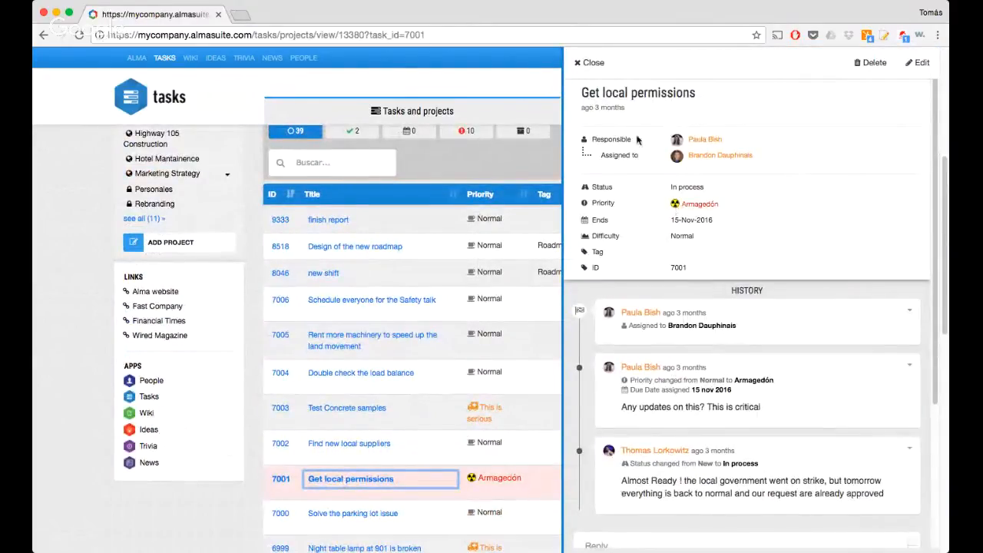
scroll(683, 323, down, 1)
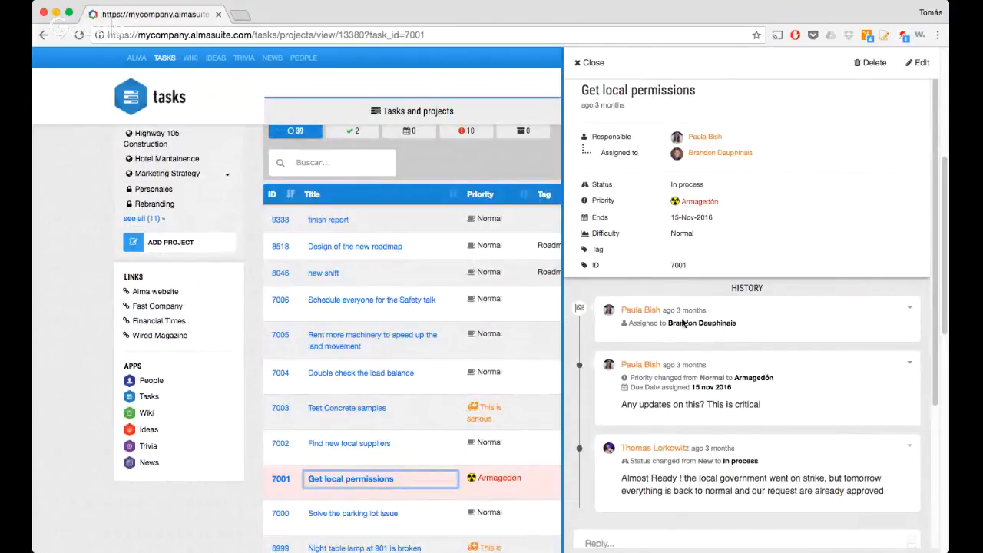
scroll(683, 323, down, 5)
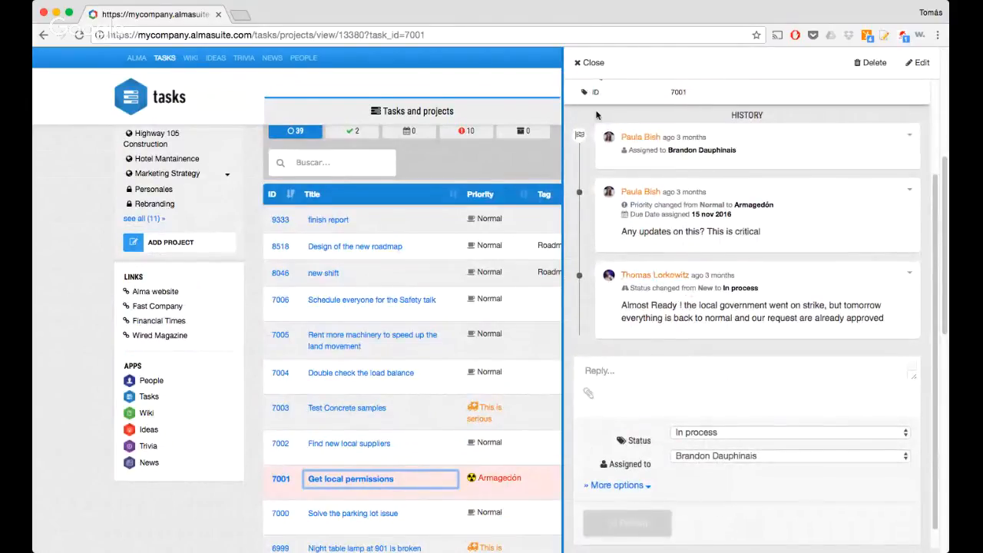
click(590, 63)
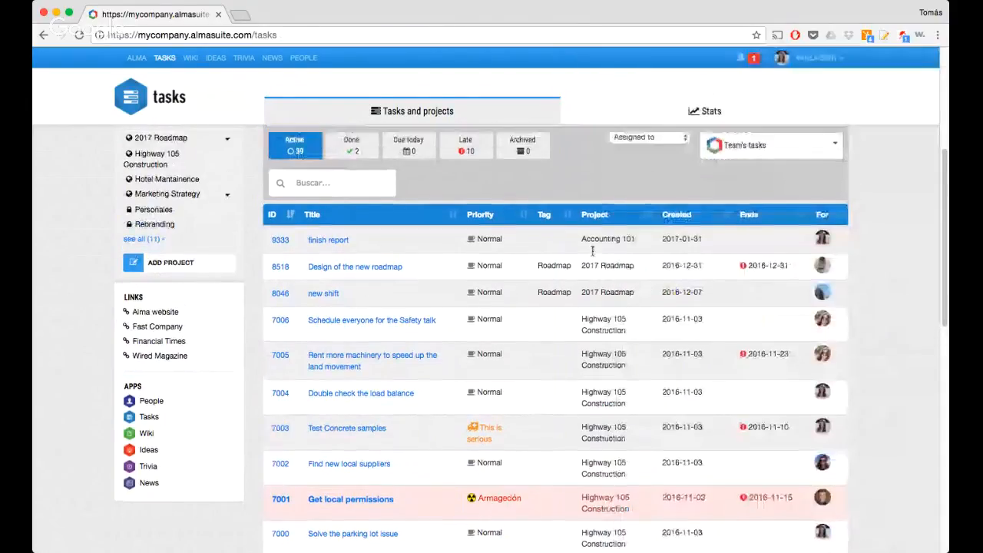
Filter the task list to the first colleague listed below Team's tasks and review the assigned tasks
scroll(593, 254, up, 2)
scroll(593, 256, up, 1)
click(787, 278)
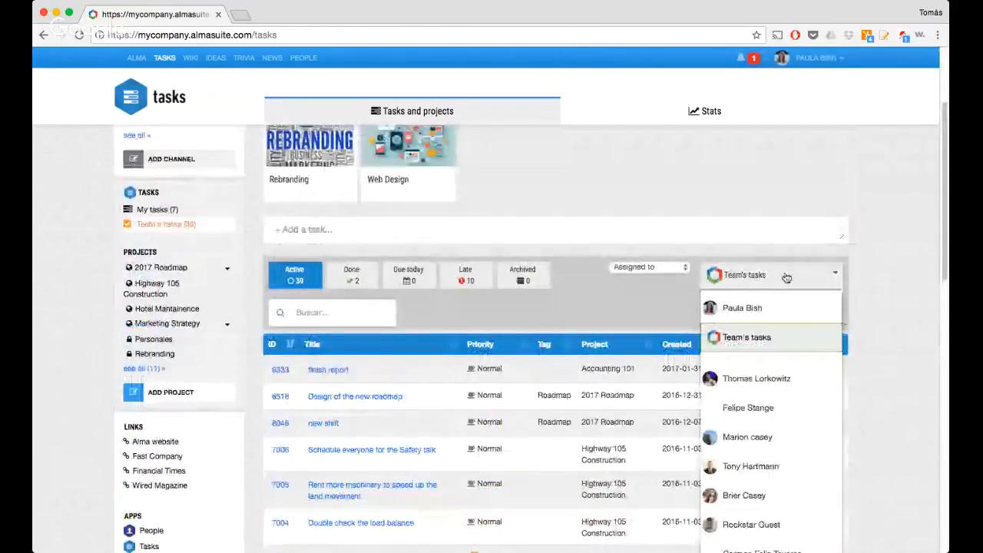
click(764, 381)
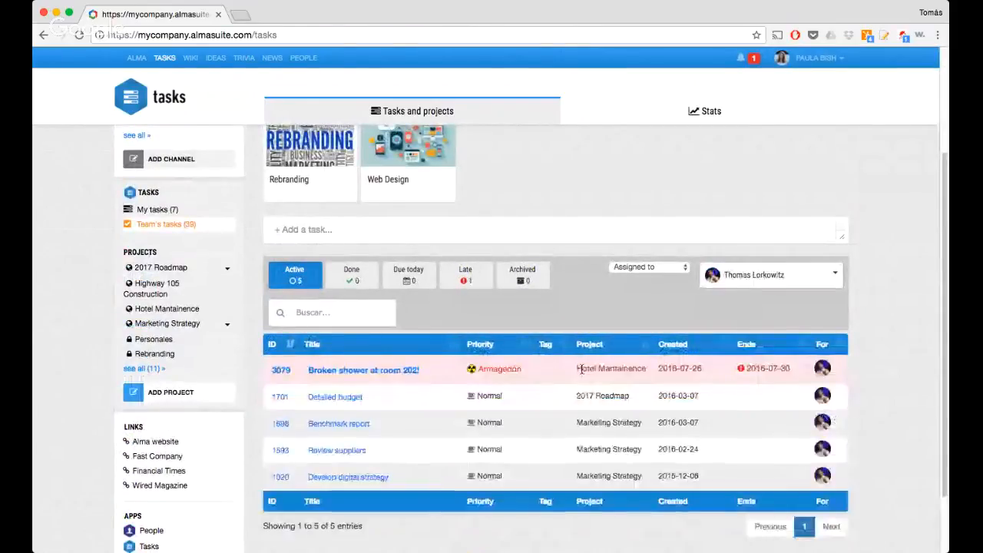
scroll(581, 369, down, 1)
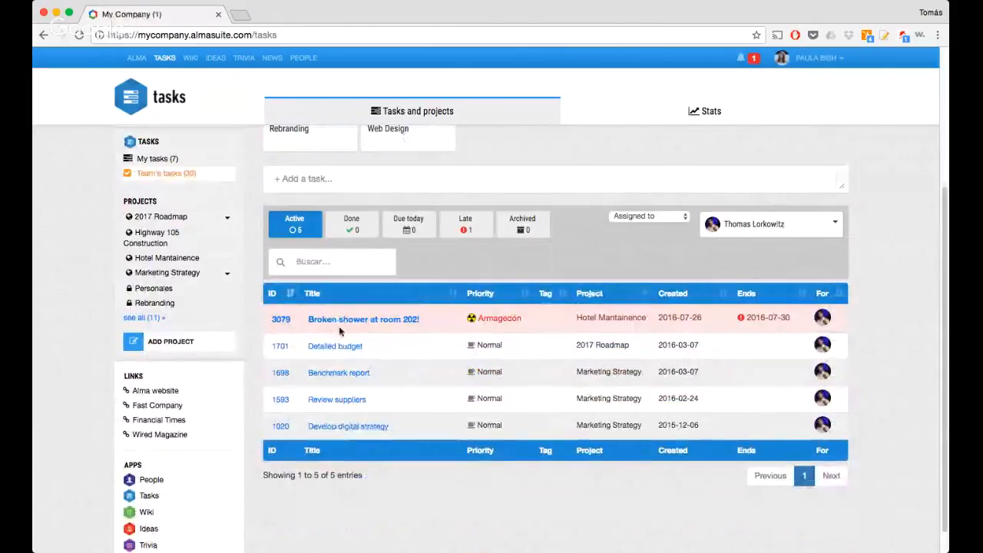
Open the Highway 105 Construction project and review its task list
scroll(338, 338, up, 4)
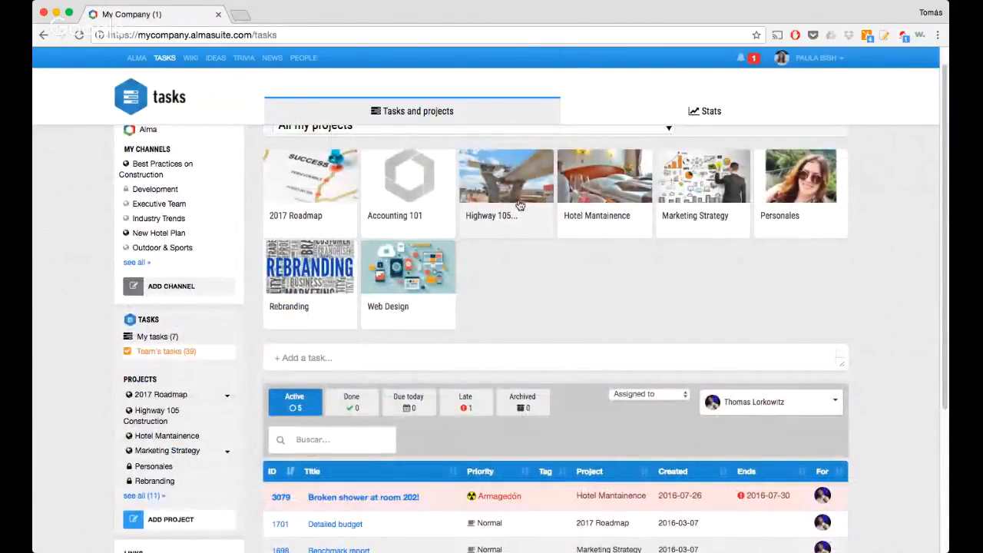
click(521, 206)
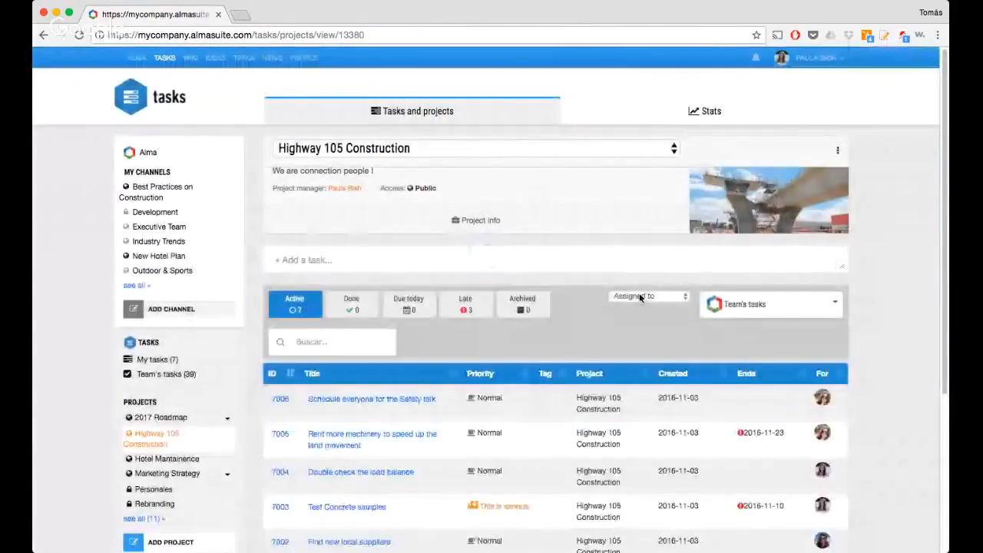
scroll(640, 297, down, 4)
scroll(461, 311, up, 1)
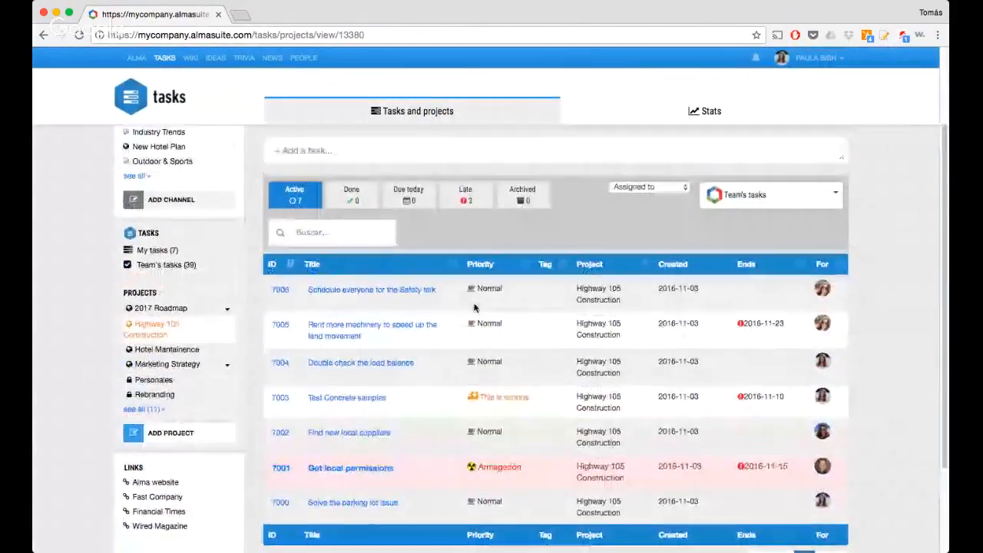
scroll(474, 307, up, 3)
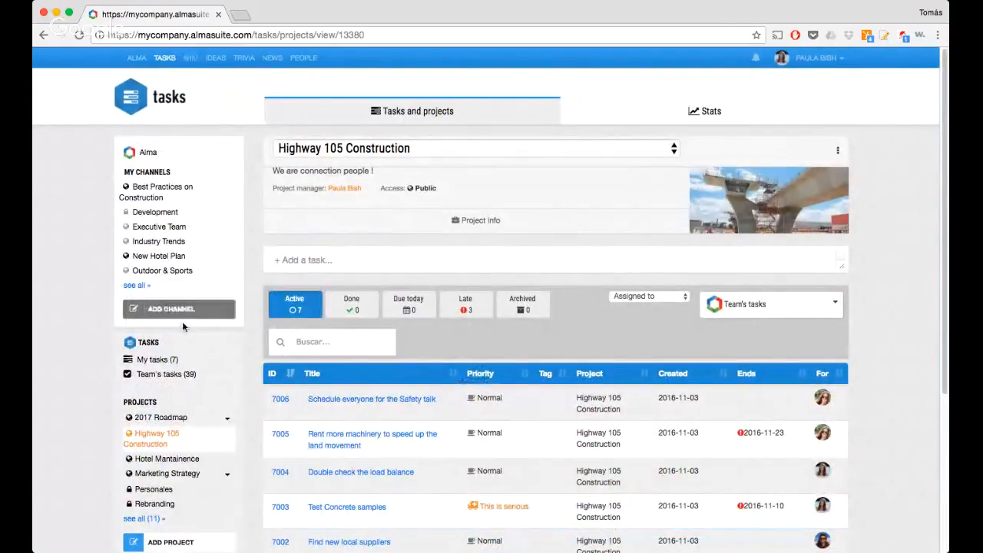
Open the Wiki knowledge base home page
scroll(182, 327, down, 3)
click(172, 484)
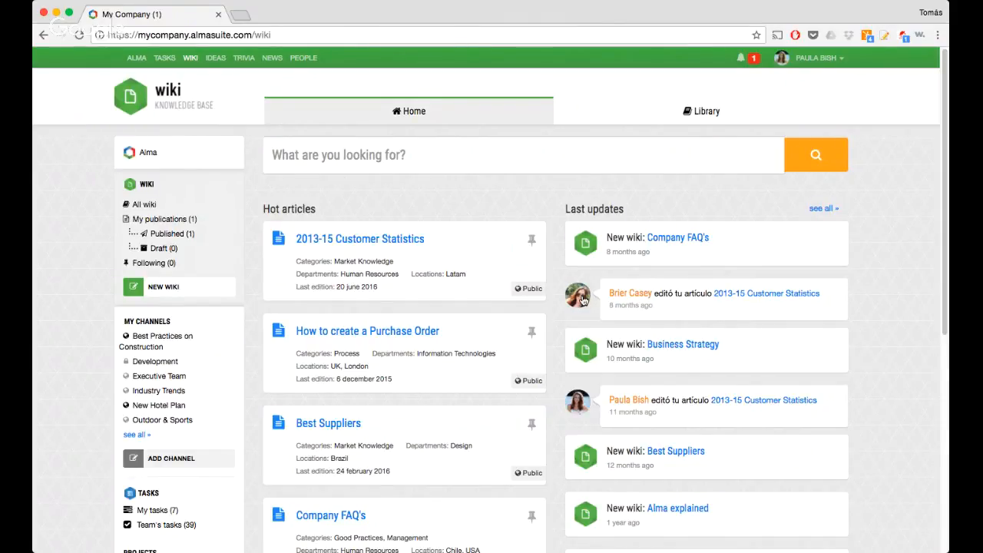
Browse the Wiki's hot articles, open the Best Suppliers article and review its factory listings by country
scroll(554, 313, down, 2)
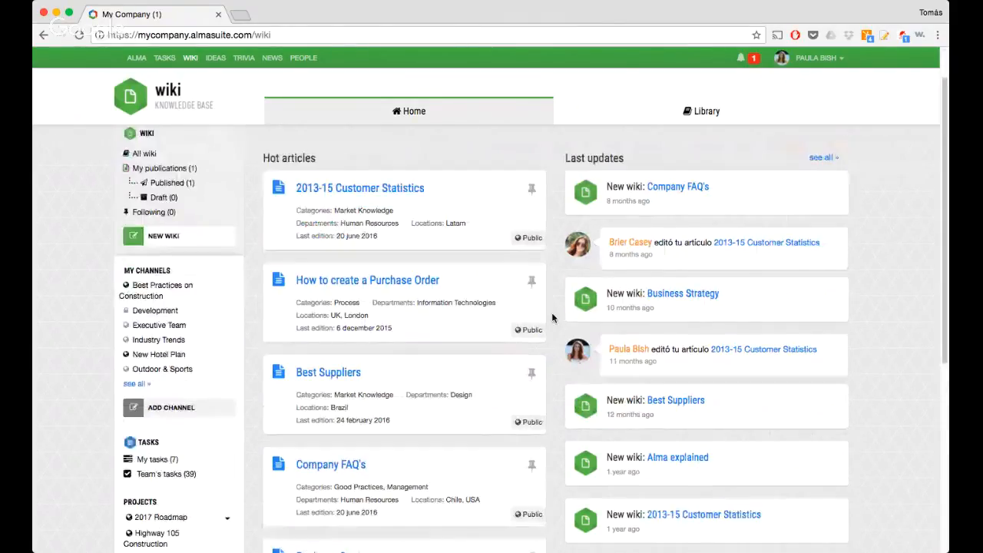
scroll(553, 317, down, 4)
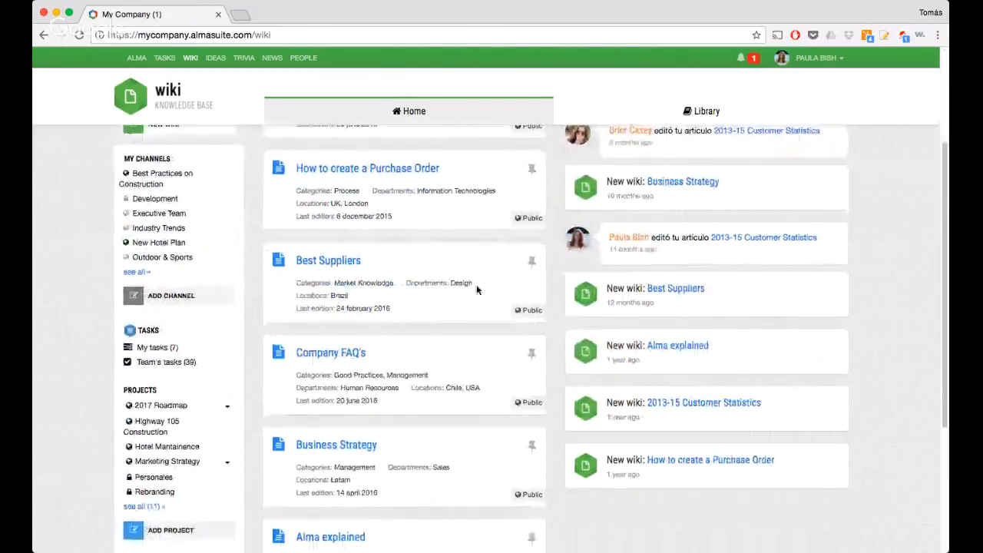
scroll(476, 288, up, 3)
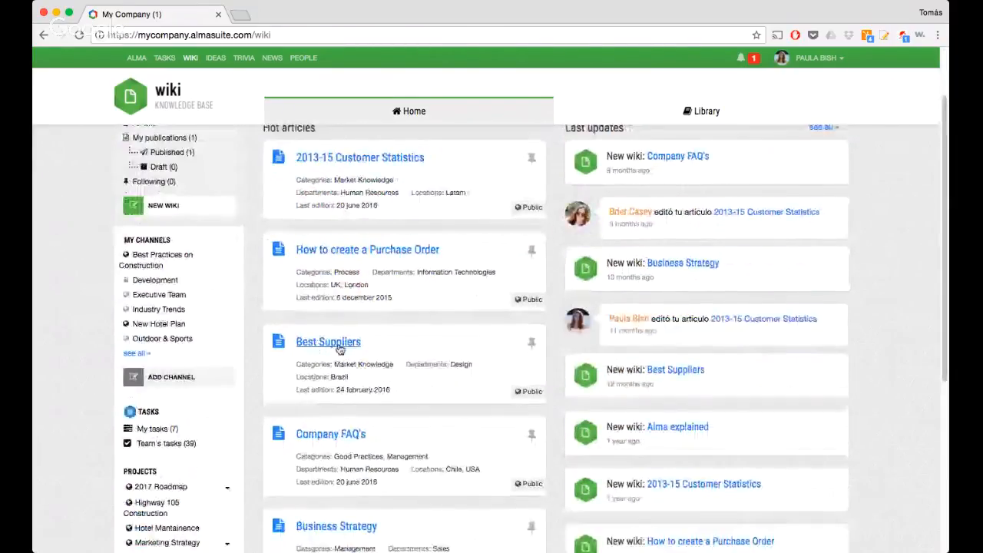
click(328, 343)
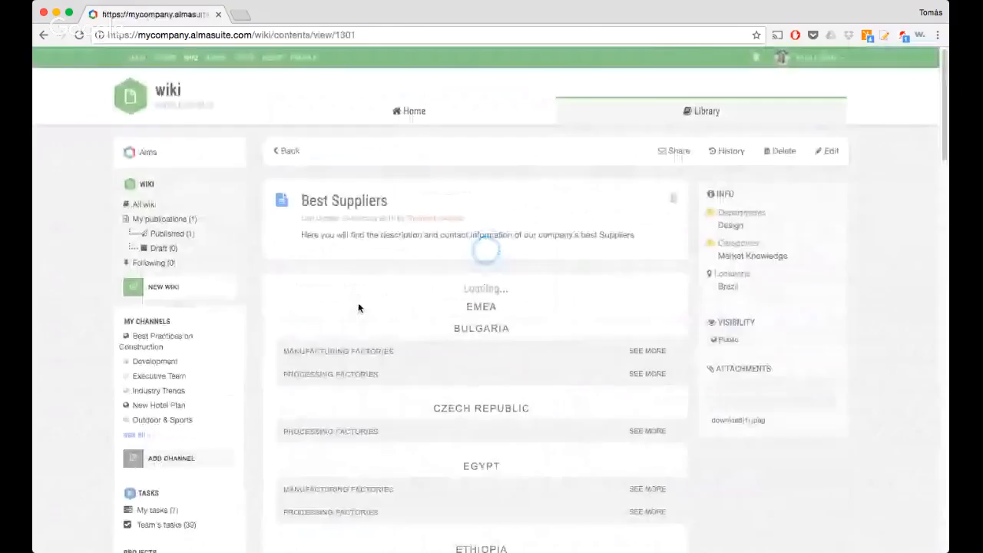
scroll(468, 300, down, 3)
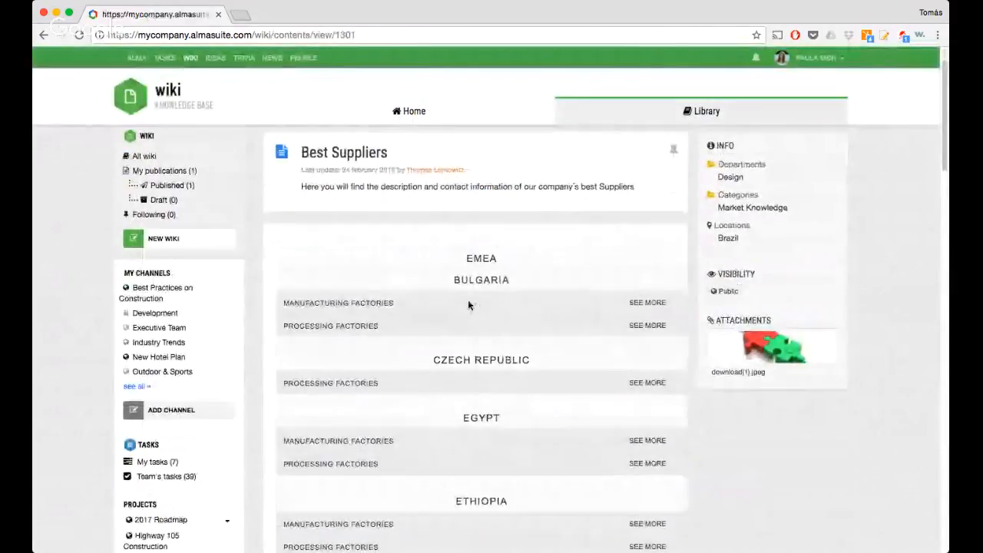
scroll(502, 306, down, 15)
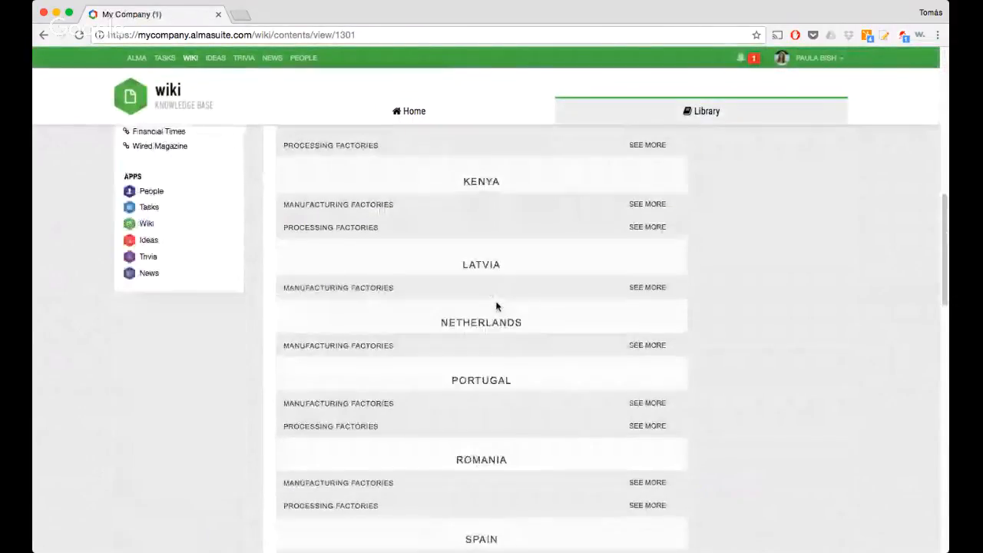
scroll(496, 306, up, 10)
scroll(496, 309, up, 8)
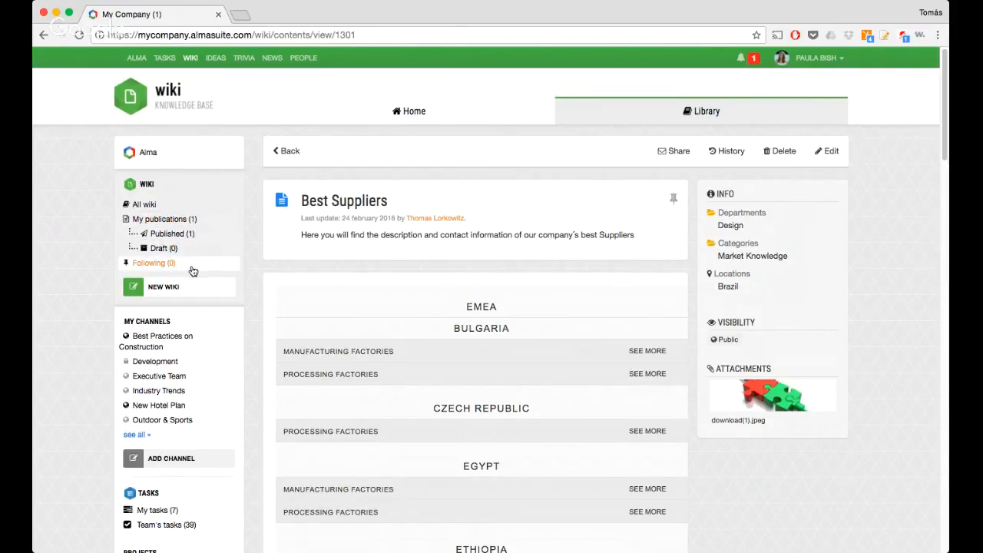
Open the Ideas and challenges home page and review the featured challenge, latest ideas and last updates
click(216, 58)
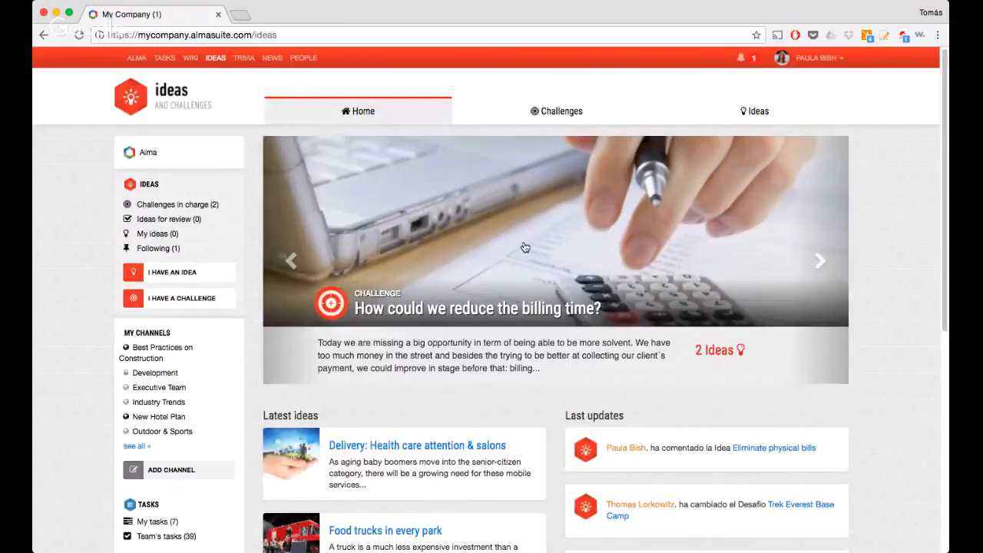
scroll(694, 258, down, 1)
scroll(695, 258, down, 3)
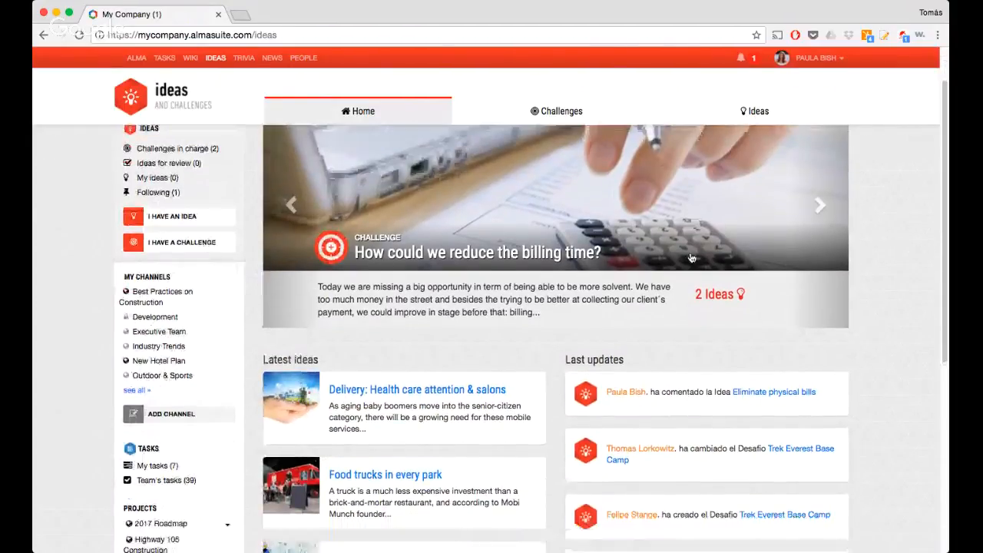
scroll(691, 258, down, 5)
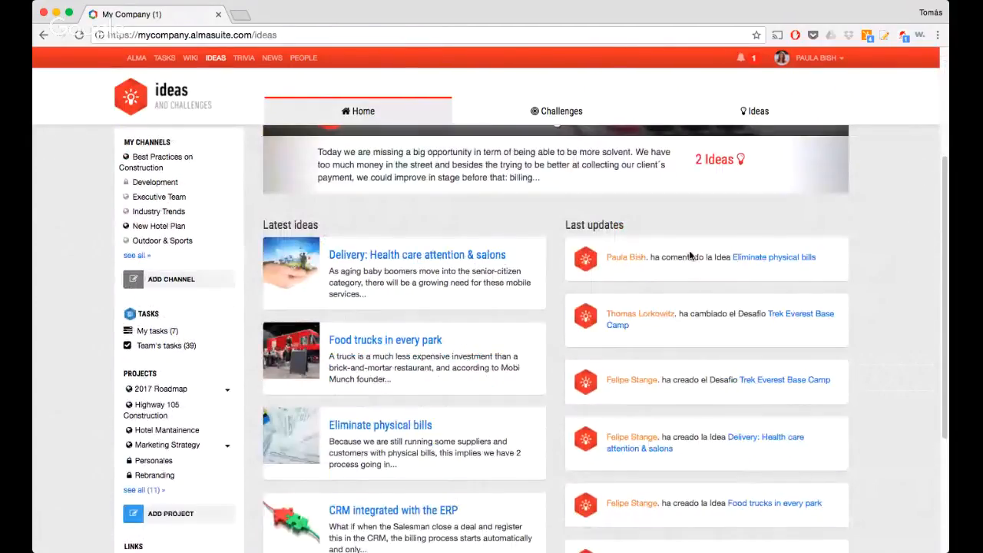
scroll(690, 256, up, 6)
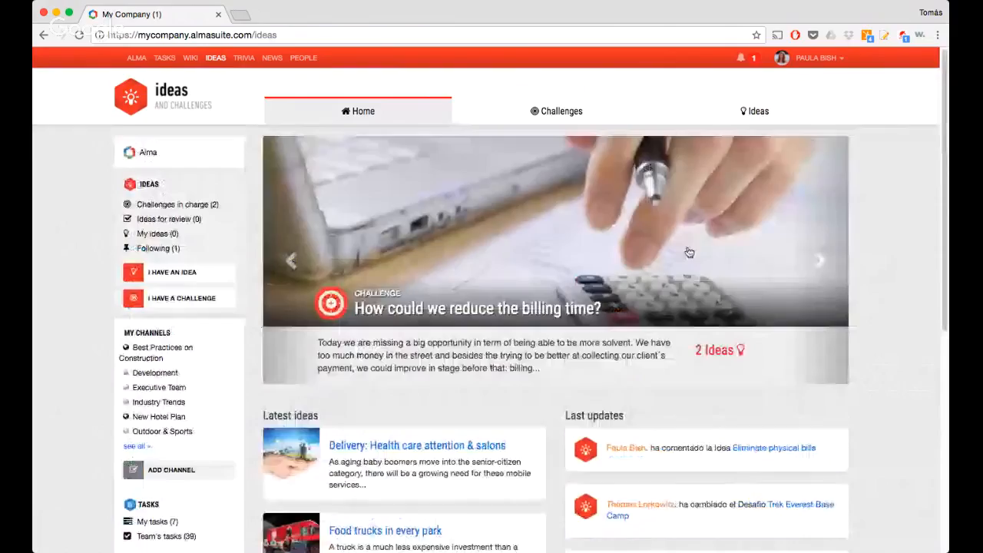
Open the full list of ideas and review each idea's description, points, voting options and pin marker
click(778, 114)
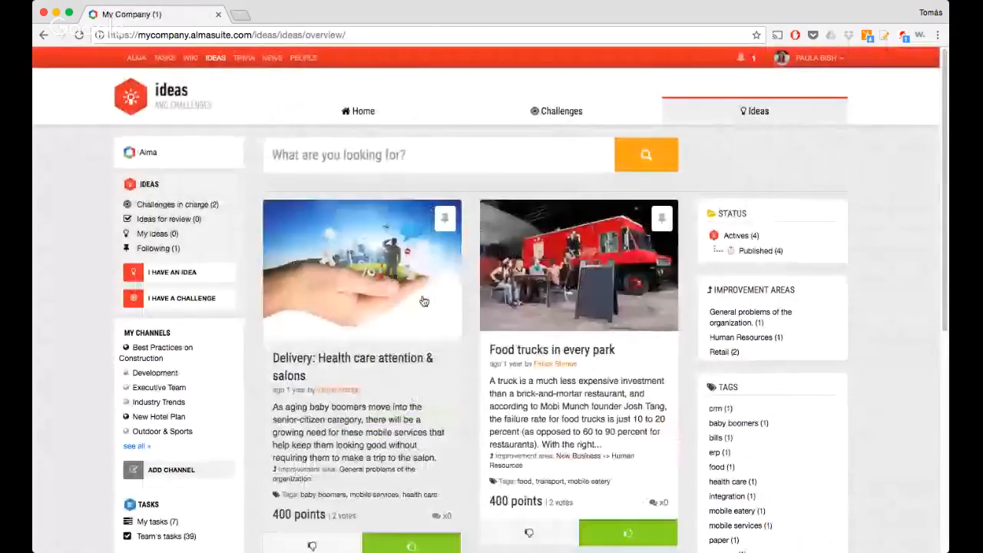
scroll(423, 301, down, 5)
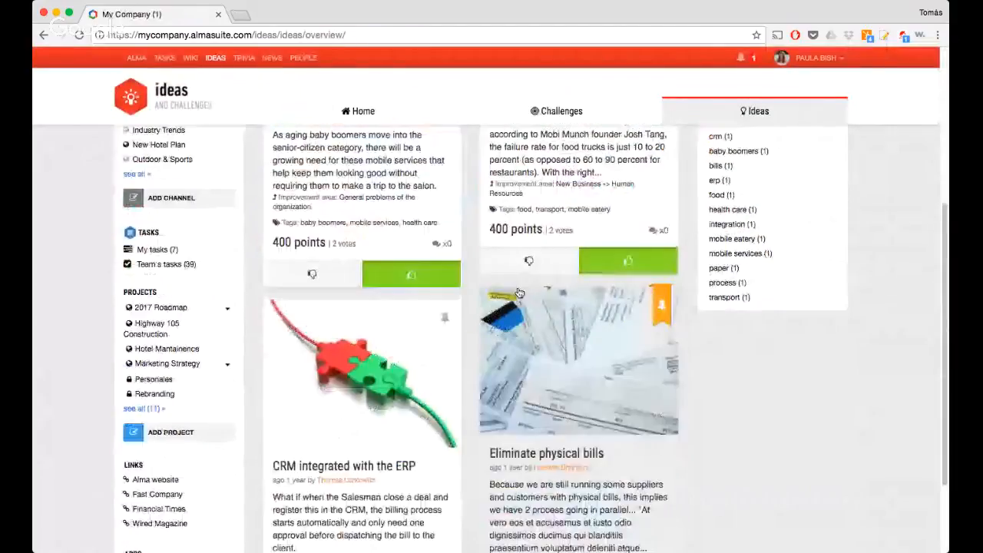
scroll(519, 292, down, 2)
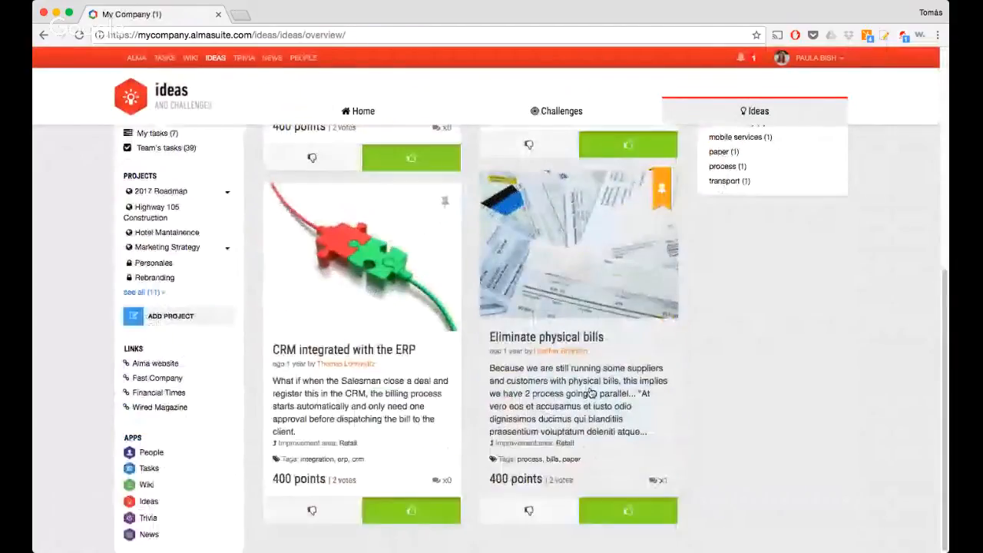
click(663, 191)
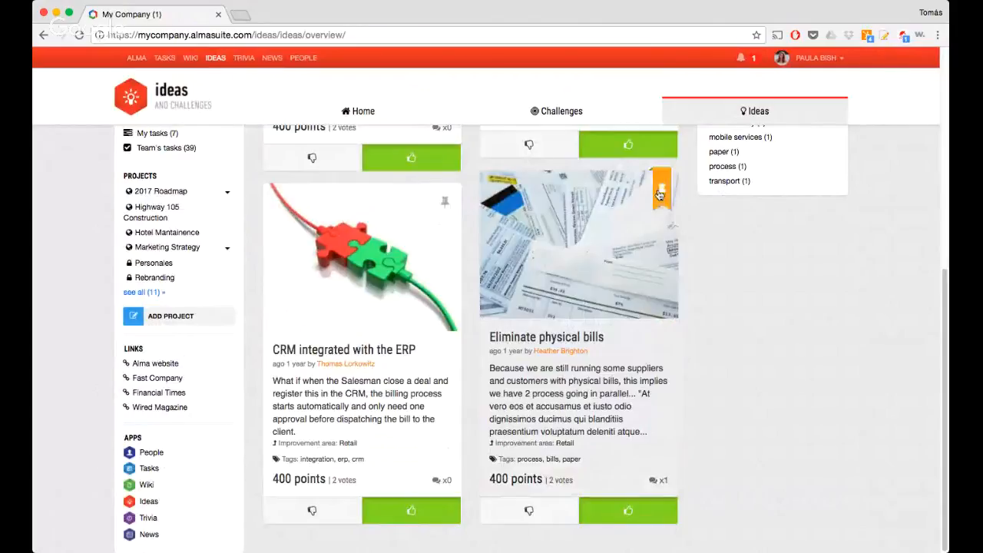
scroll(547, 274, up, 2)
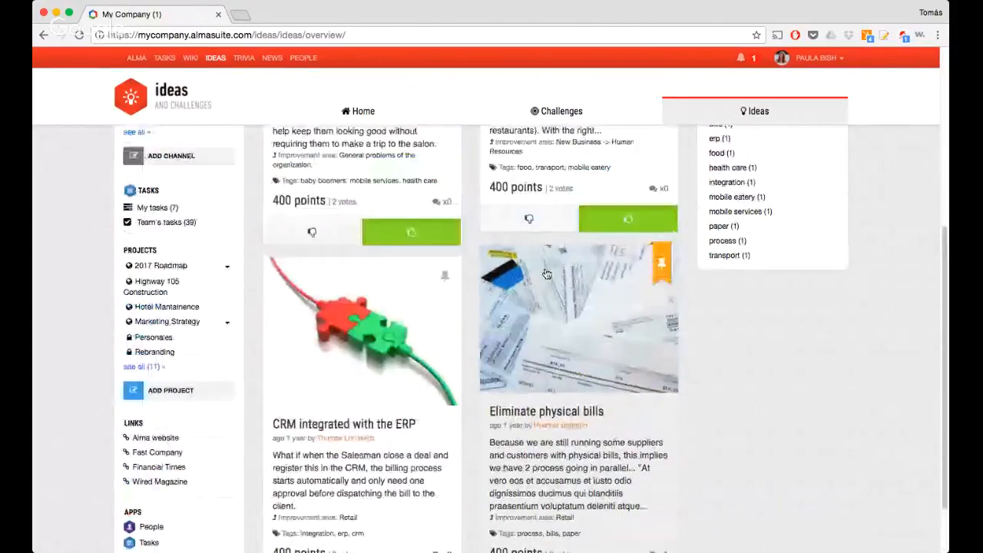
scroll(546, 274, up, 3)
scroll(547, 275, up, 2)
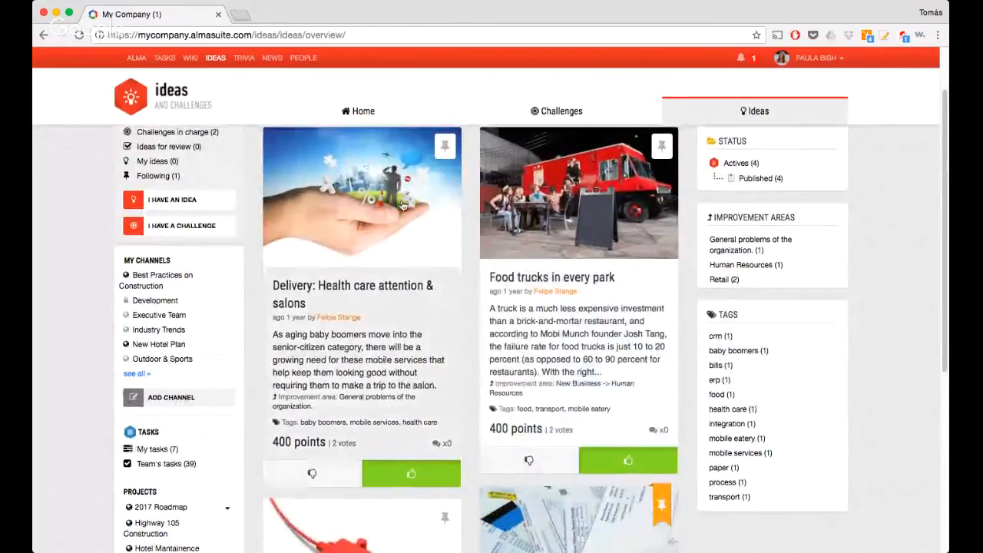
scroll(346, 177, up, 1)
View the Trivia games page, and open the News overview to look through its articles
click(247, 60)
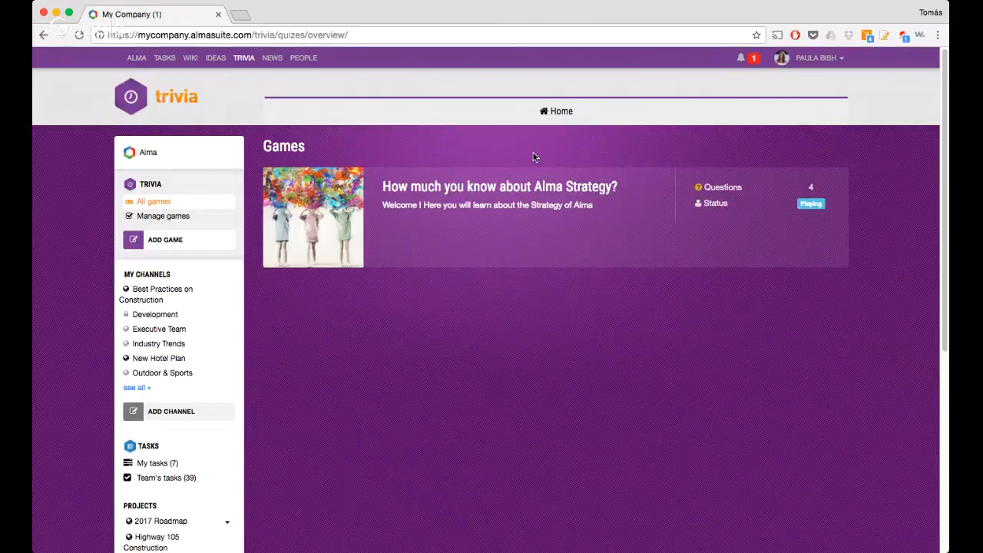
click(272, 58)
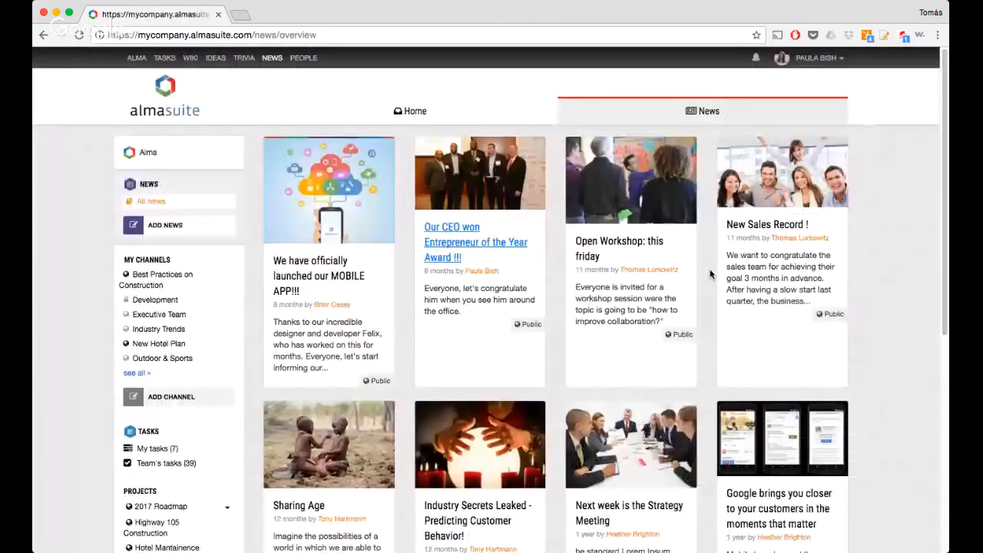
scroll(710, 274, down, 3)
scroll(631, 270, up, 3)
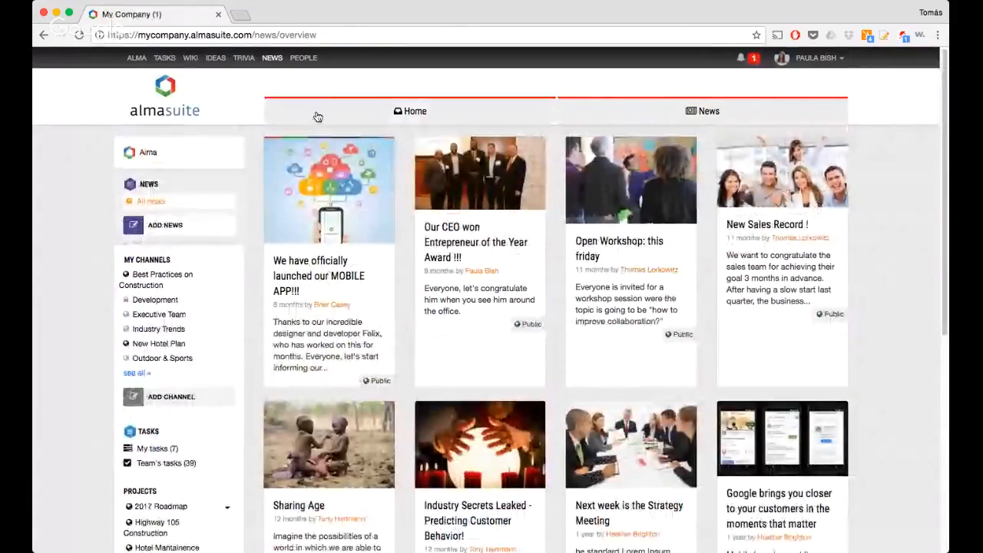
Open the People directory, look through the colleague cards and search it for "marketing"
click(303, 58)
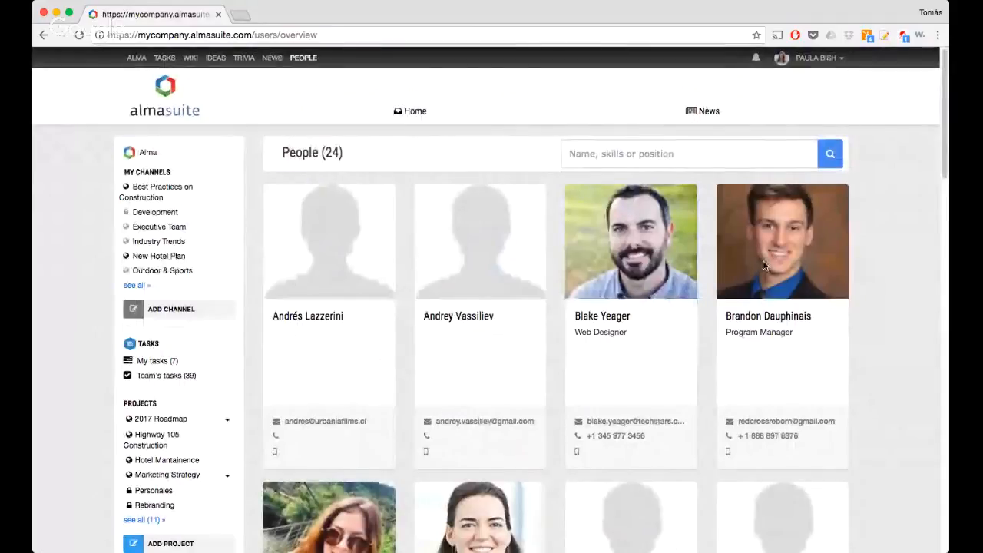
scroll(763, 265, down, 5)
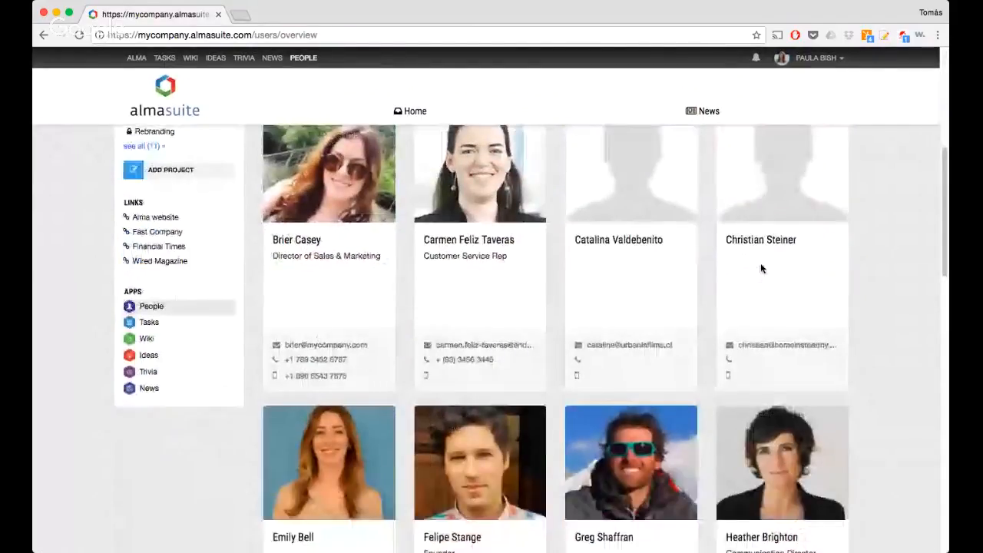
scroll(681, 287, up, 6)
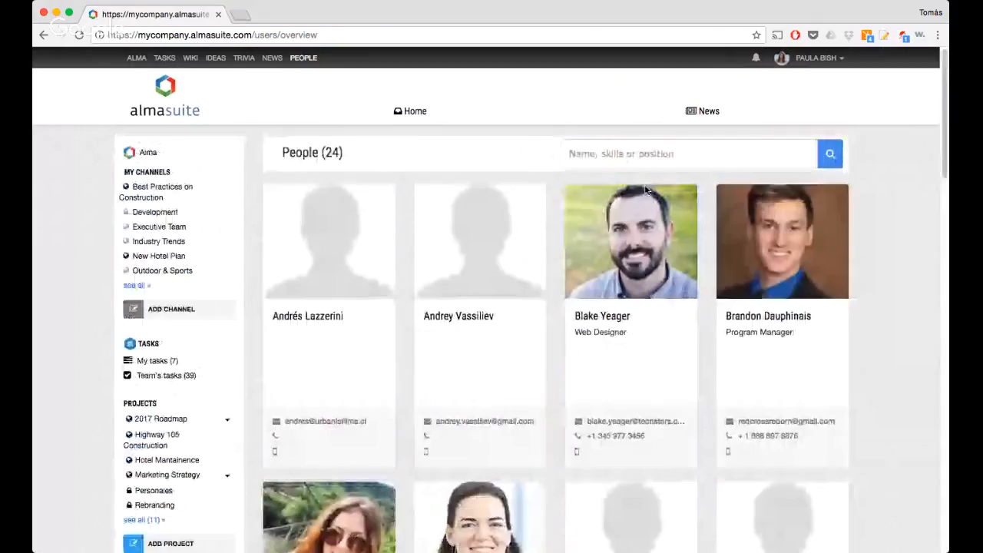
click(632, 154)
text(marketin)
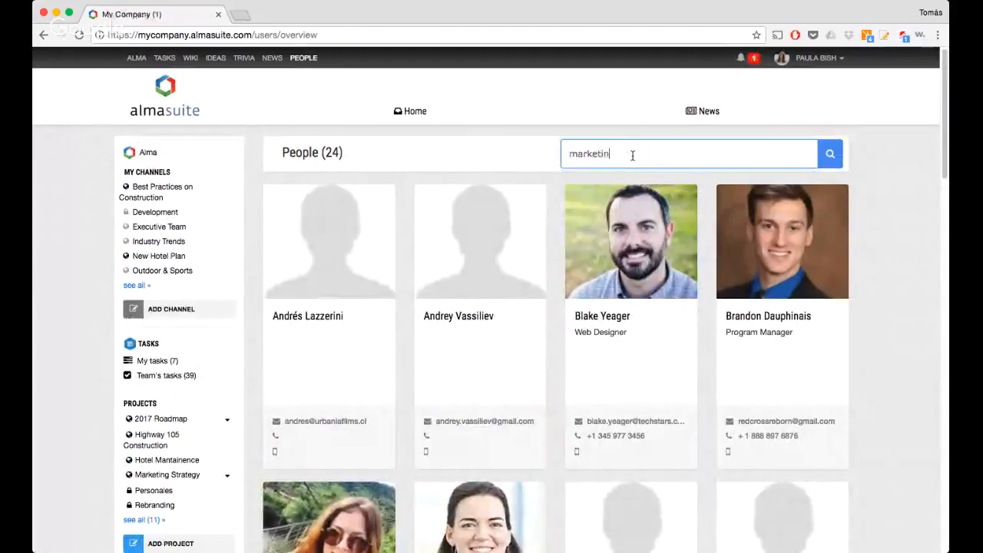
text(g)
click(830, 156)
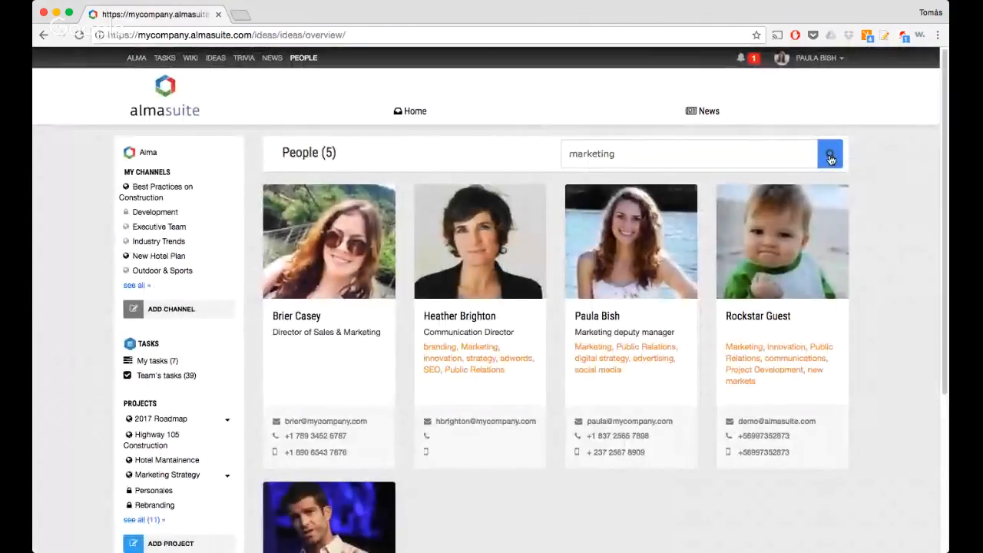
Open the signed-in account's own profile and review its contact details, skills and experience sections
click(821, 60)
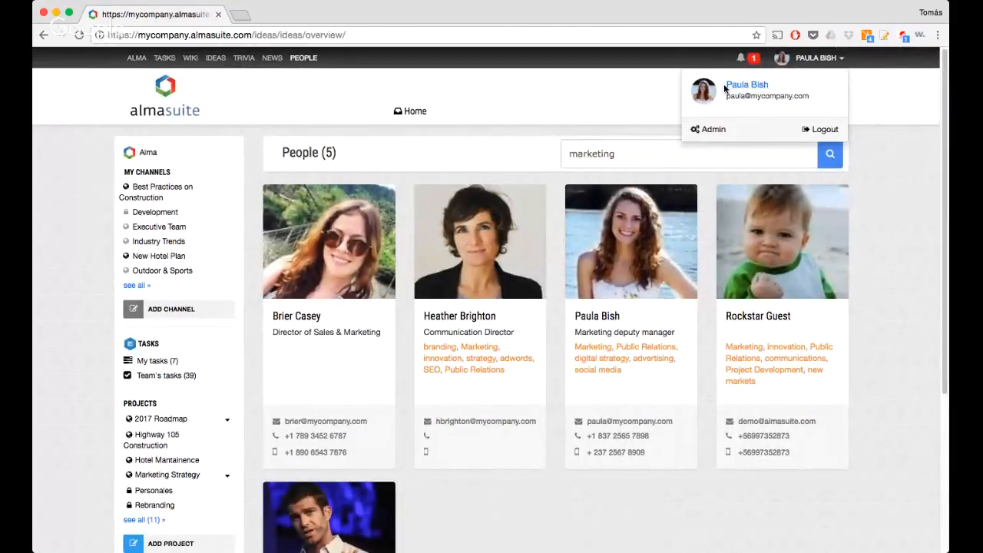
click(765, 88)
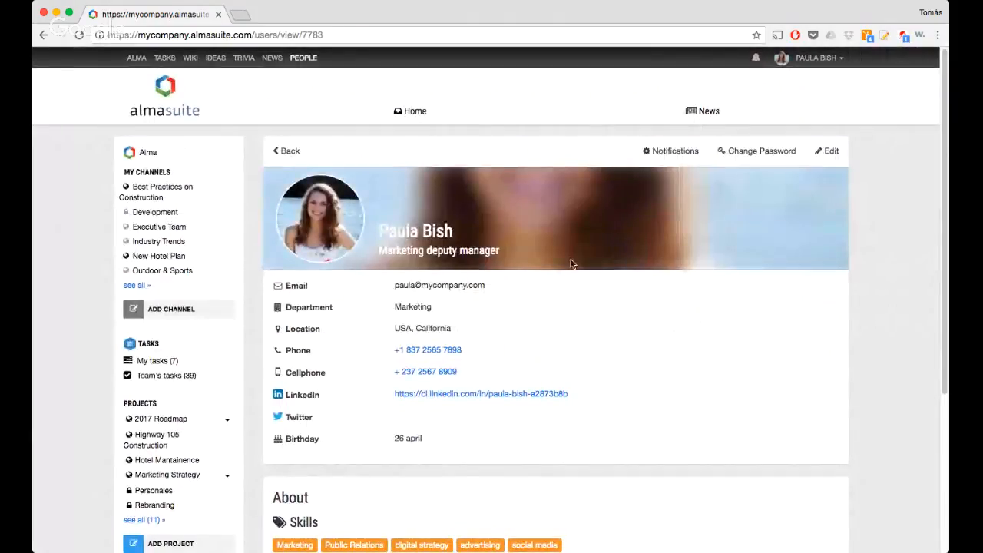
scroll(567, 304, down, 3)
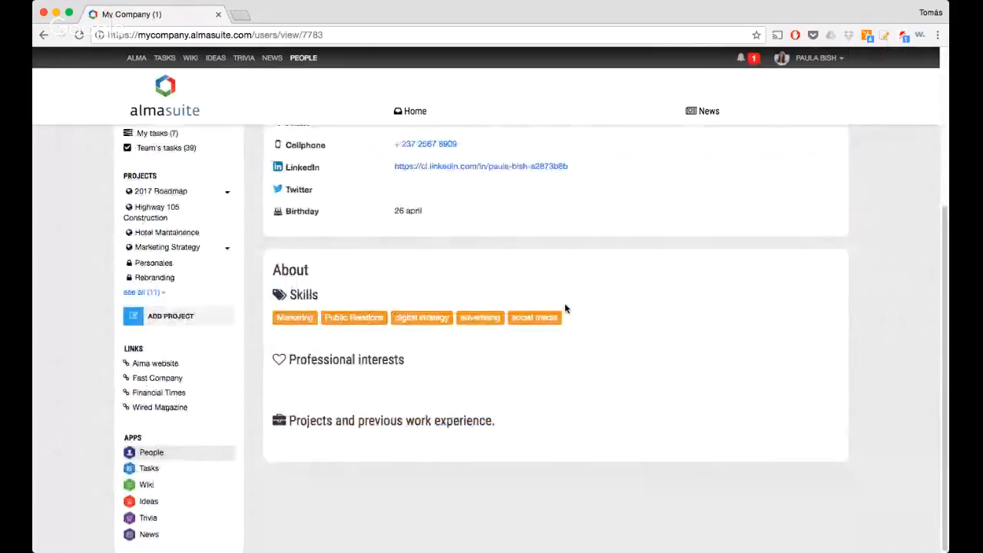
scroll(565, 308, up, 3)
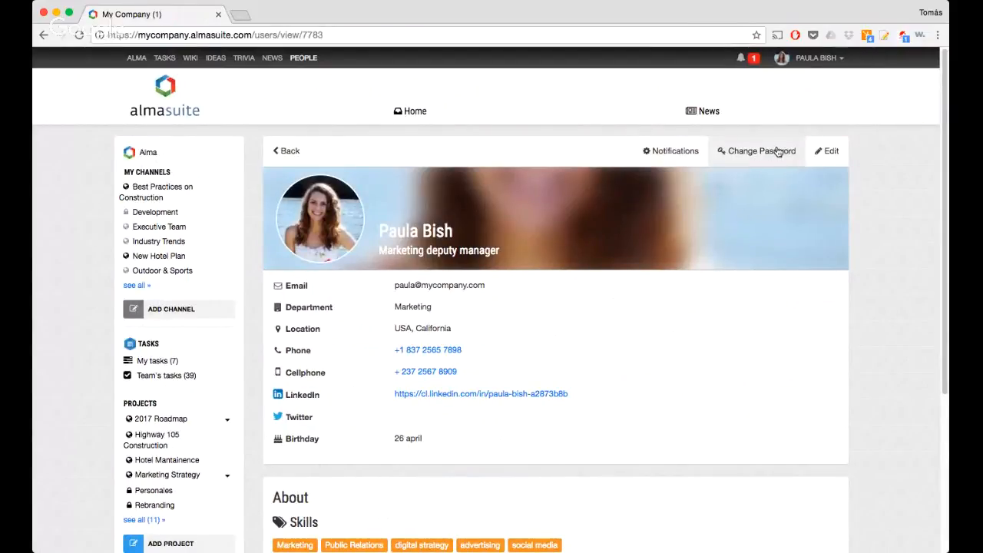
Open the administration dashboard from the signed-in account's options
click(819, 61)
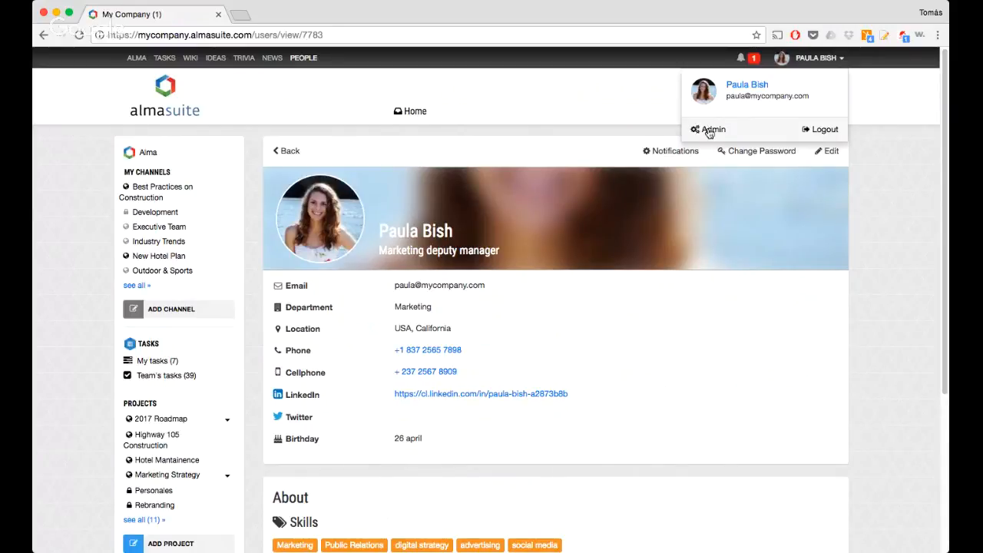
click(709, 131)
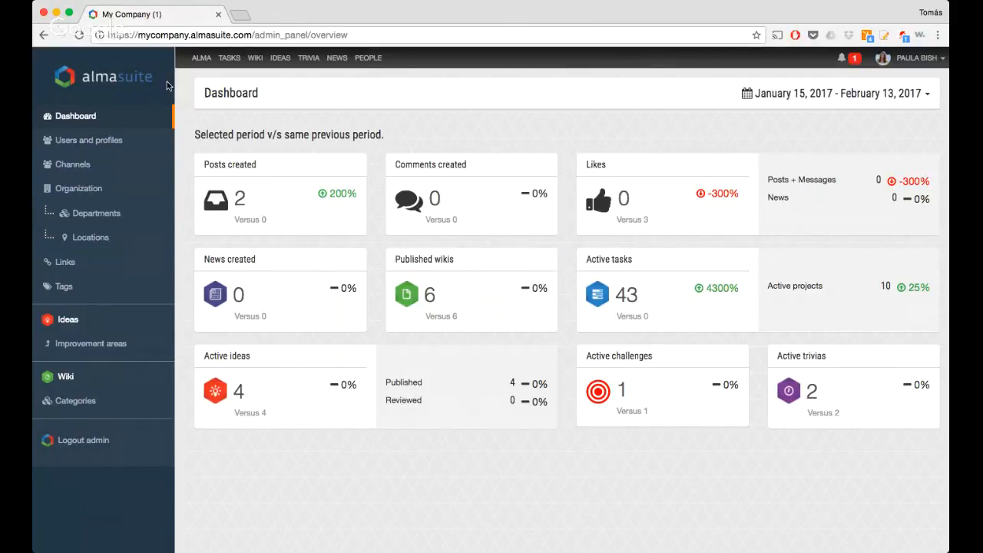
Return to the Alma home feed and review its posts, new projects, game announcement and news
click(201, 58)
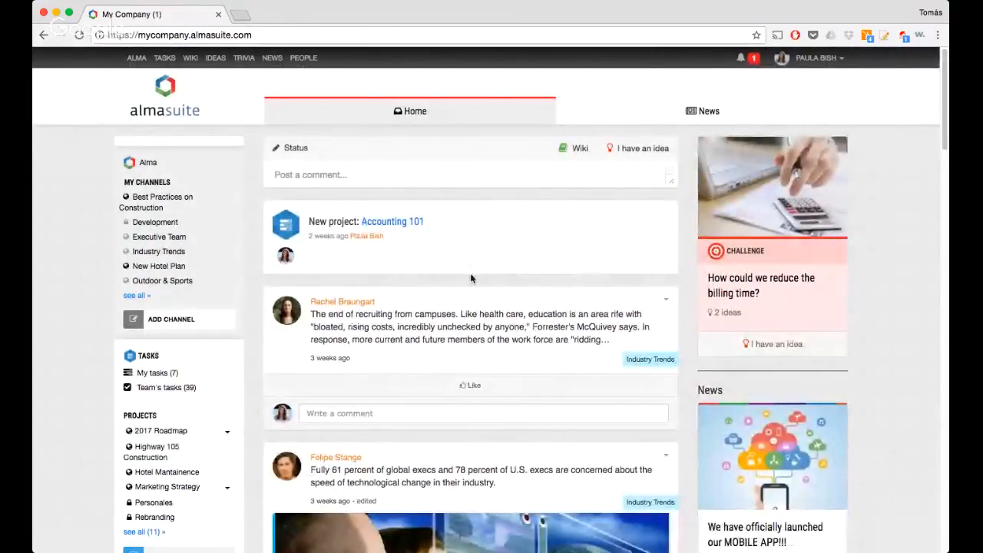
scroll(482, 255, down, 1)
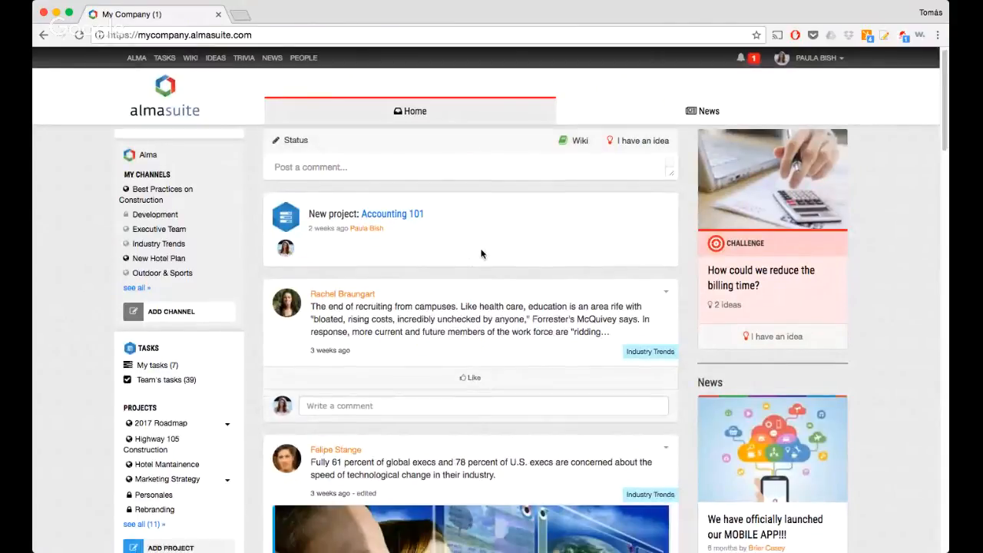
scroll(482, 255, down, 8)
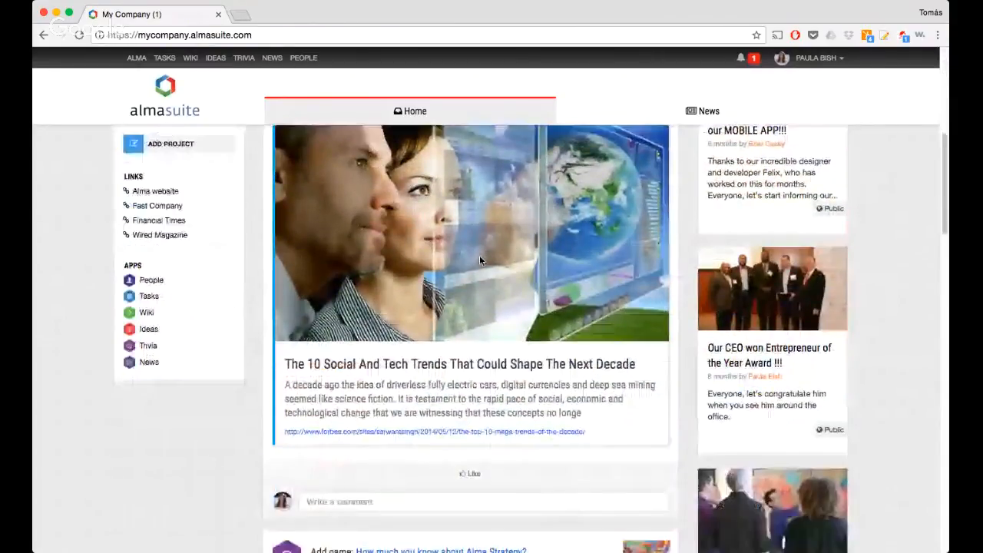
scroll(480, 260, down, 5)
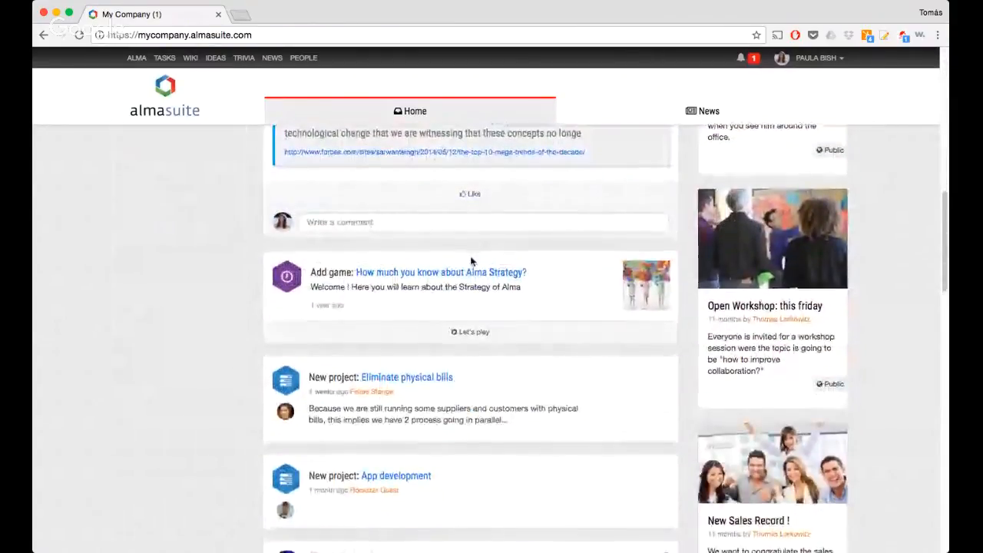
scroll(470, 261, down, 3)
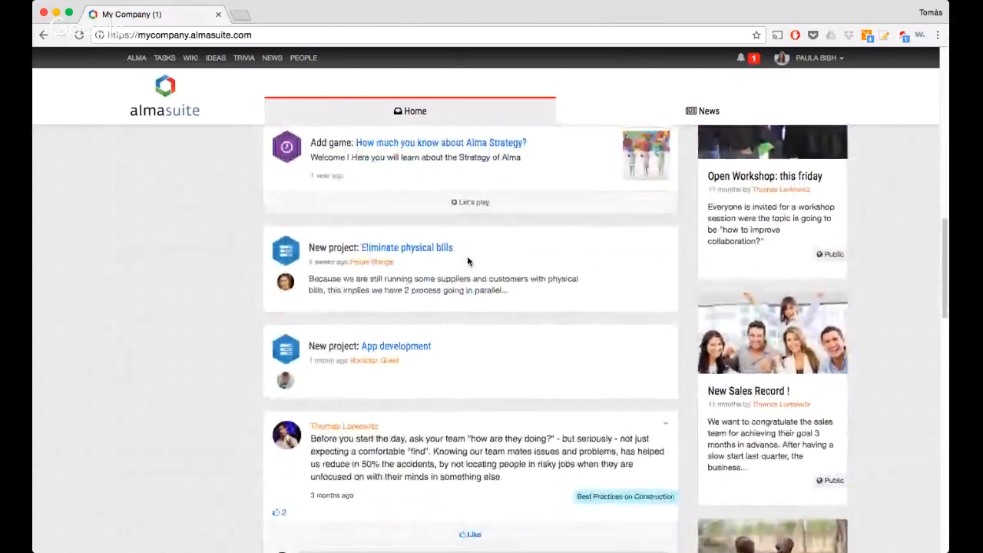
scroll(467, 261, up, 5)
scroll(466, 262, up, 8)
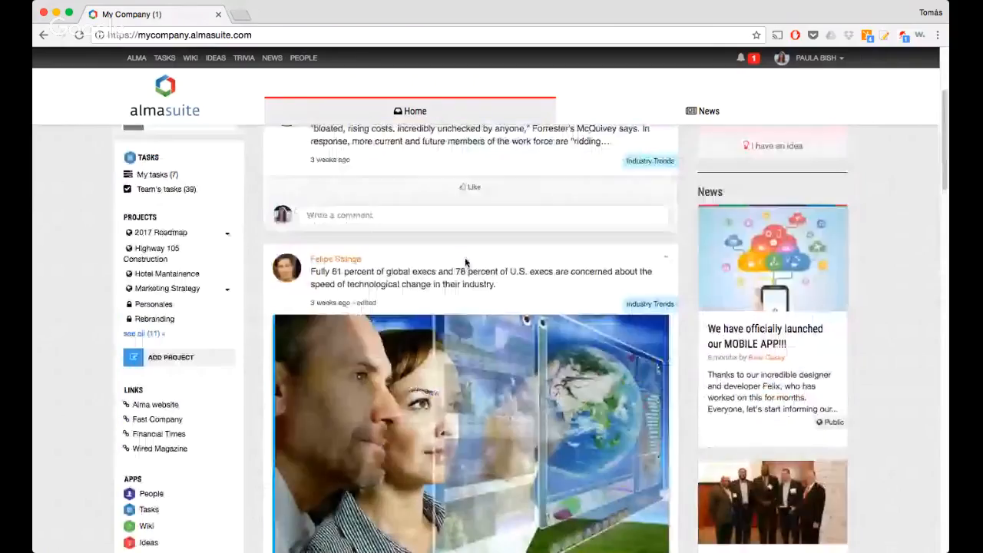
scroll(465, 263, up, 4)
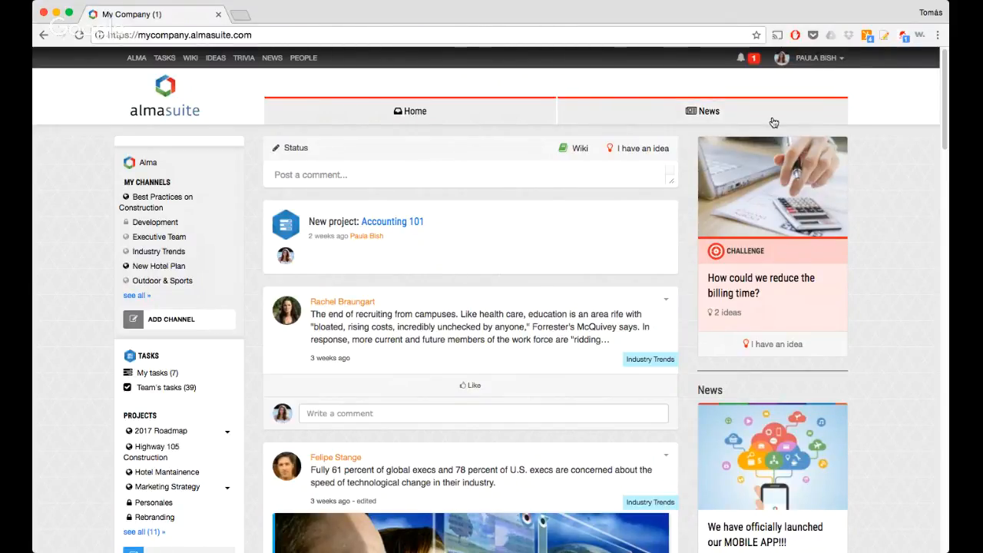
key(super+Tab)
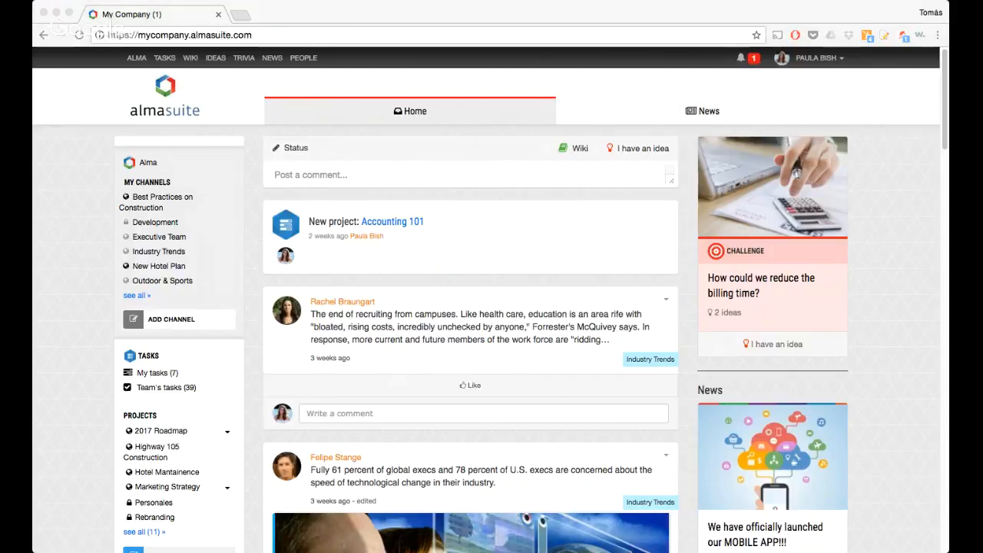